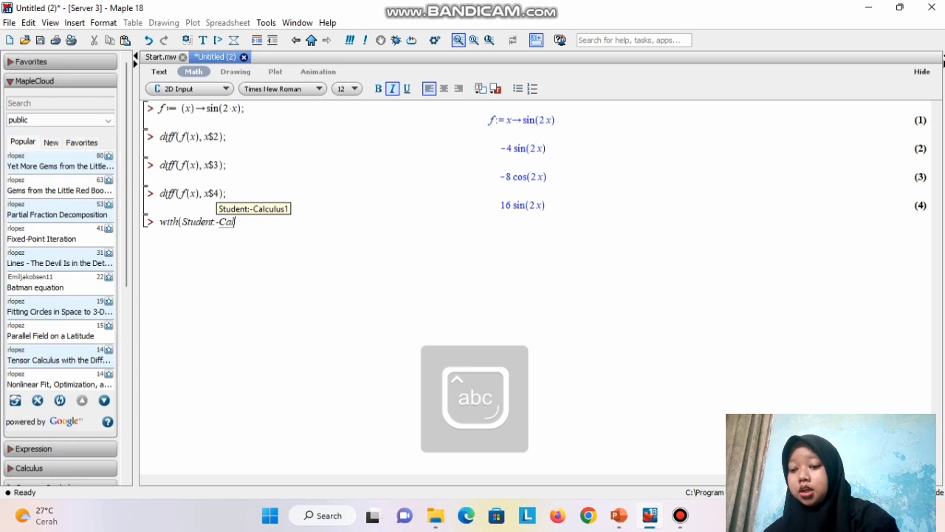
- Load the calculus package by executing with(Student:-Calculus1): ending in a colon so its output is suppressed
type("s1")
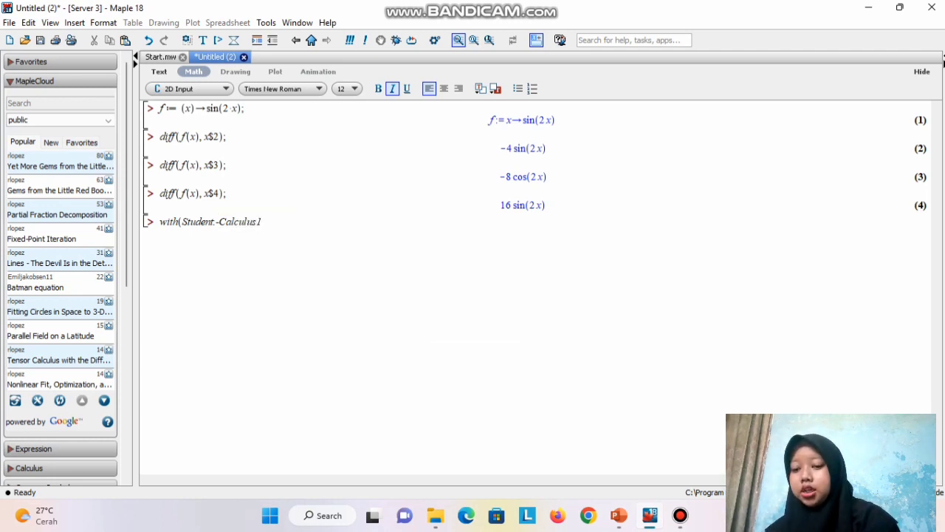
type(") ")
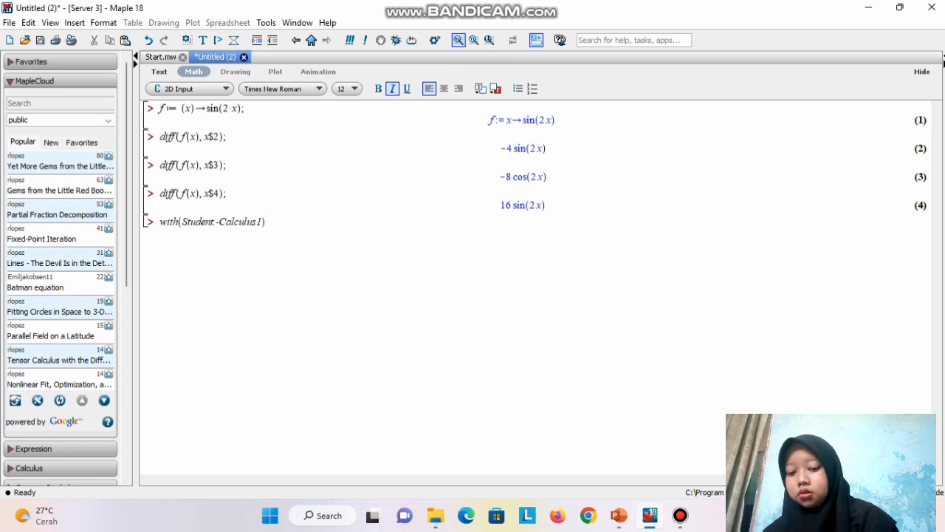
type(":")
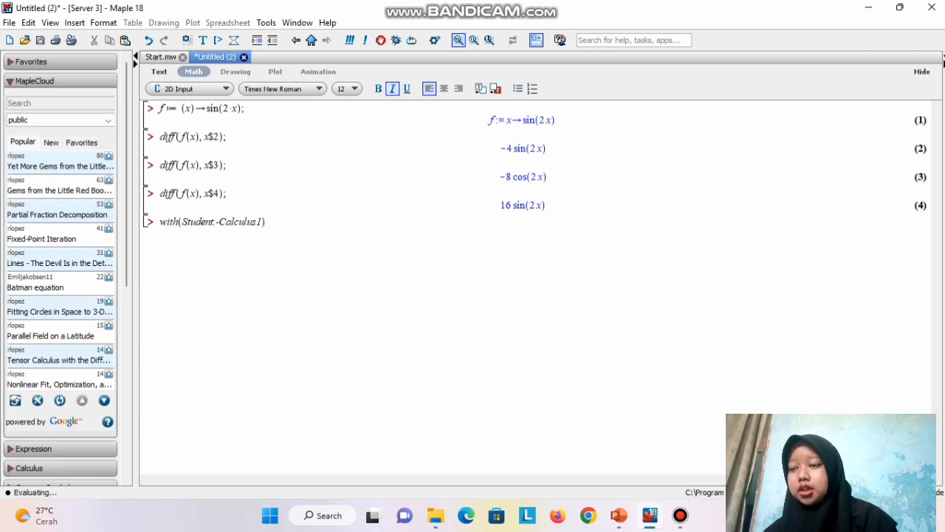
key("Return")
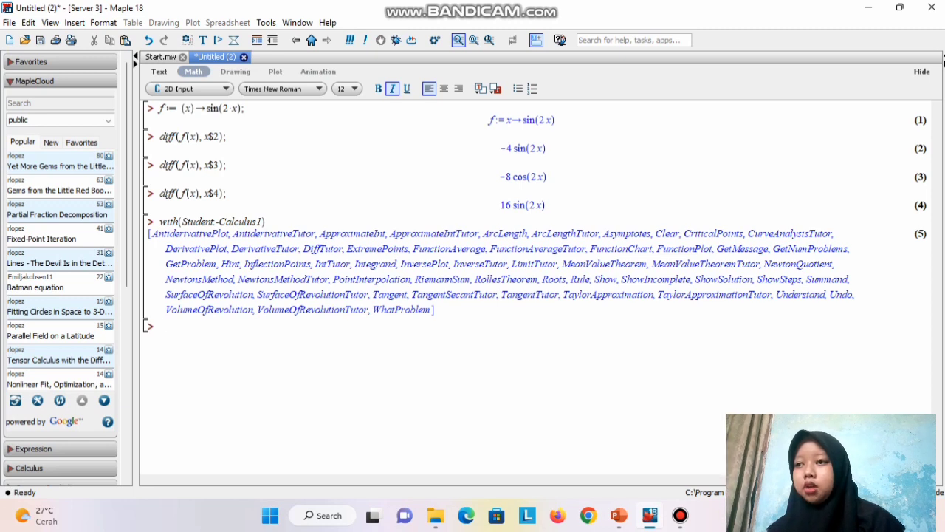
left_click(266, 222)
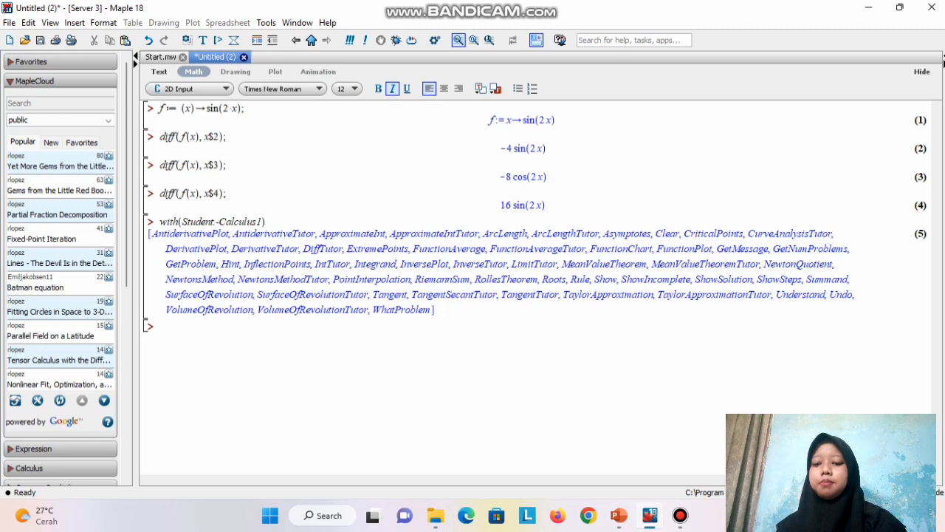
type(":")
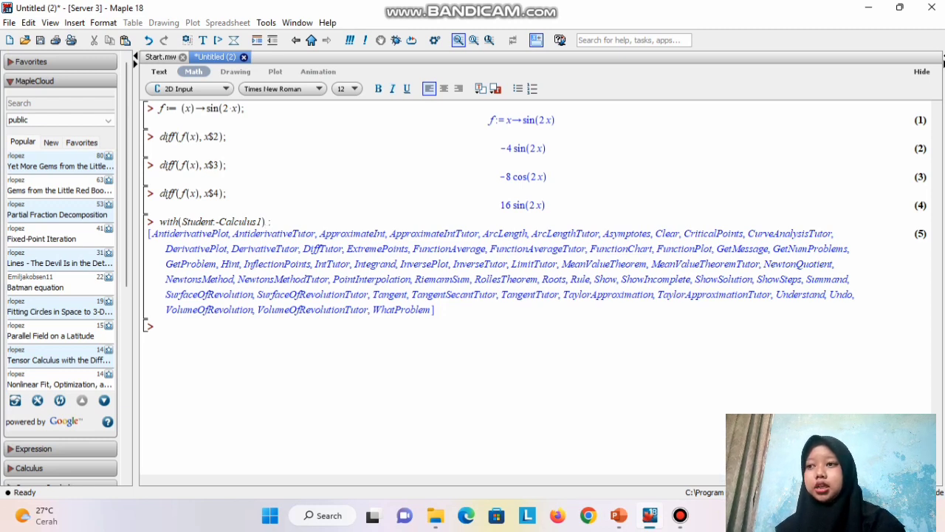
key("Return")
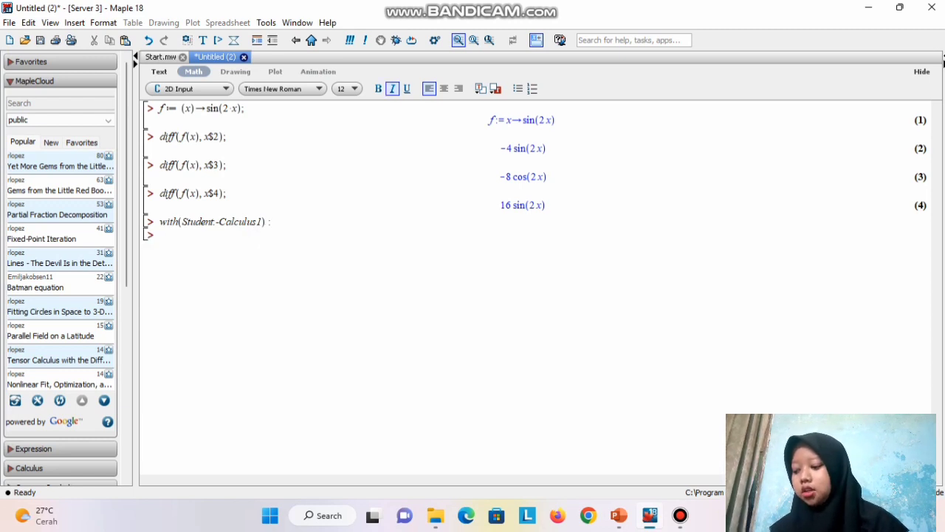
- Set the Student package's information level to 1 by executing infolevel[Student] := 1: with a terminating colon
type("i")
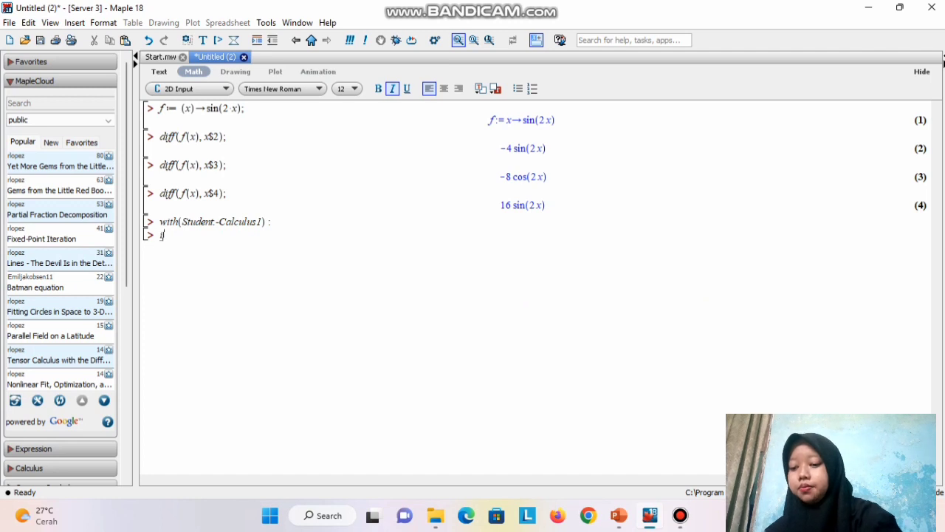
type("nfole")
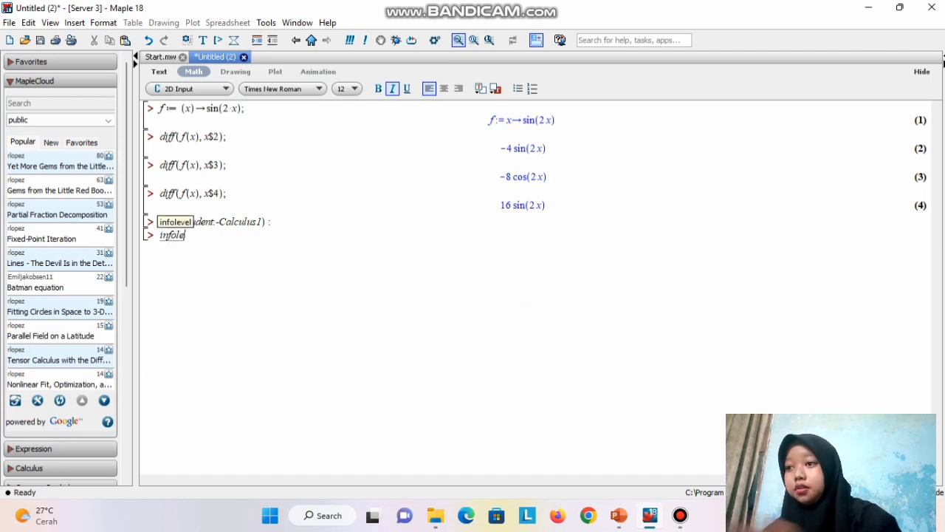
type("vel")
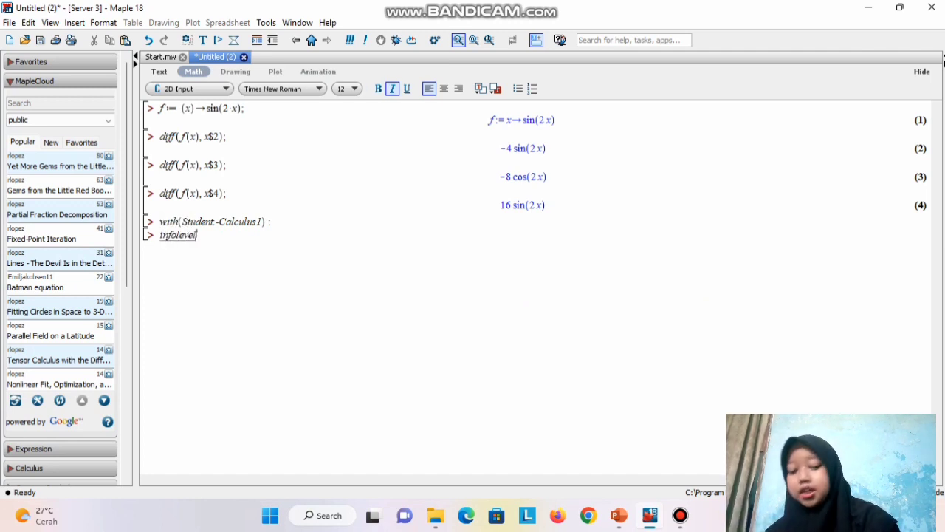
type("[")
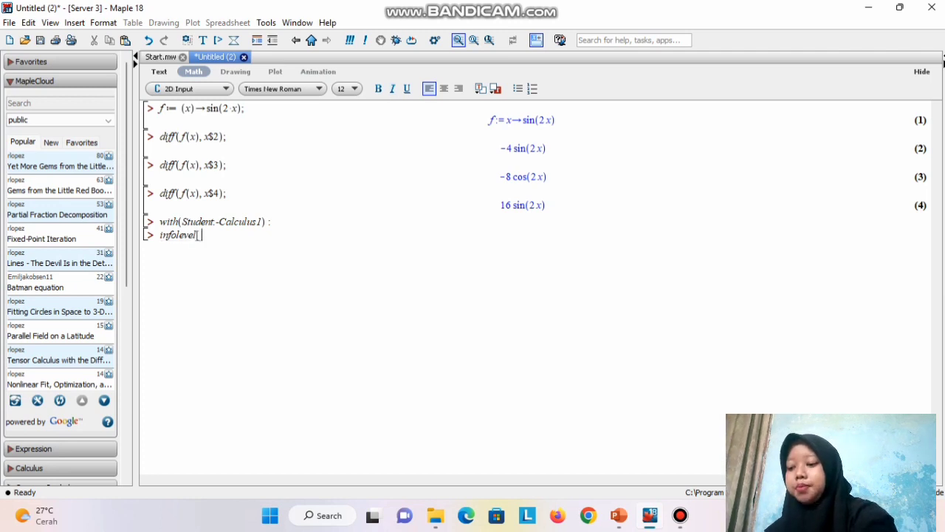
key("Caps_Lock")
type("S")
key("Caps_Lock")
type("tudent] ")
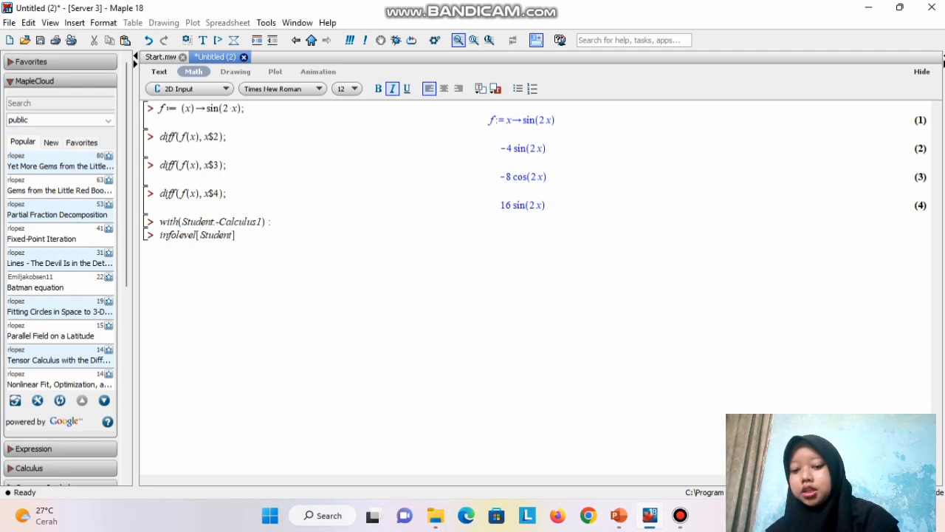
type(":= 1 ")
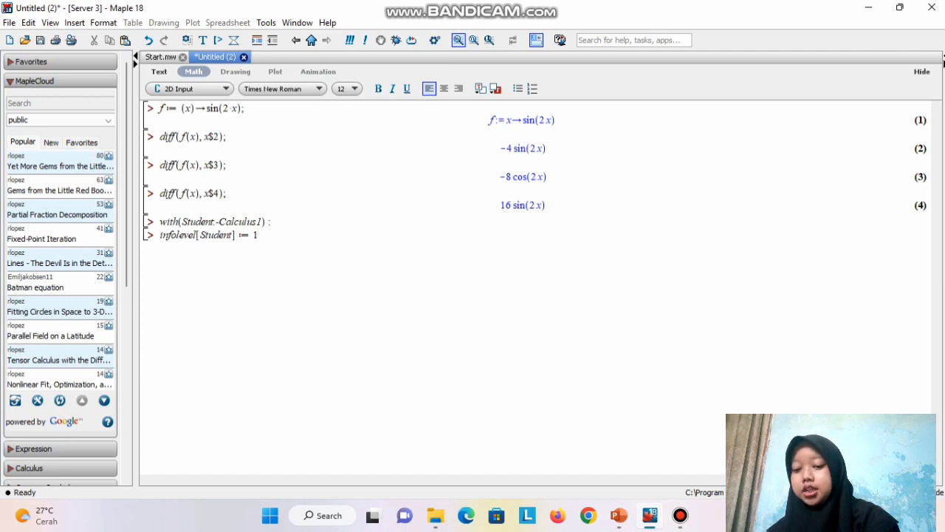
type(":")
key("Return")
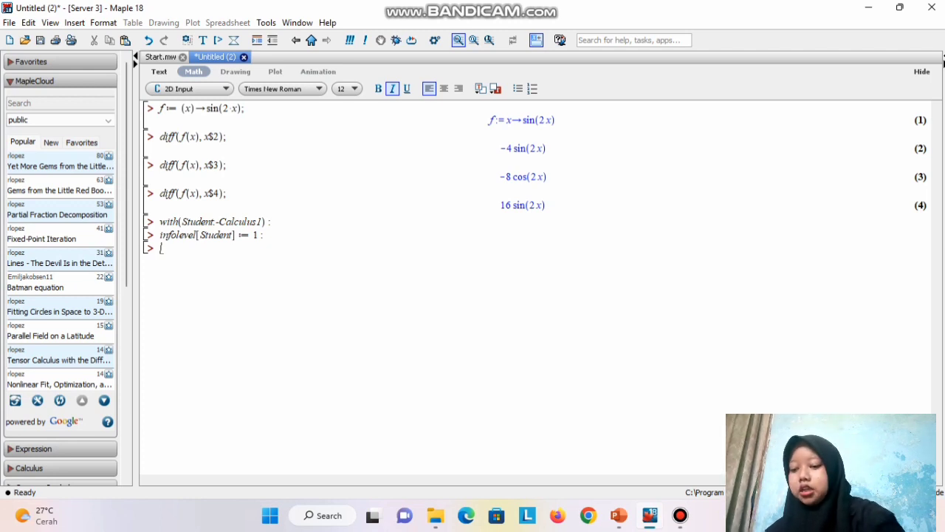
- Redefine the function f by executing f := (x) -> 2*x*sin(x);
type("f:")
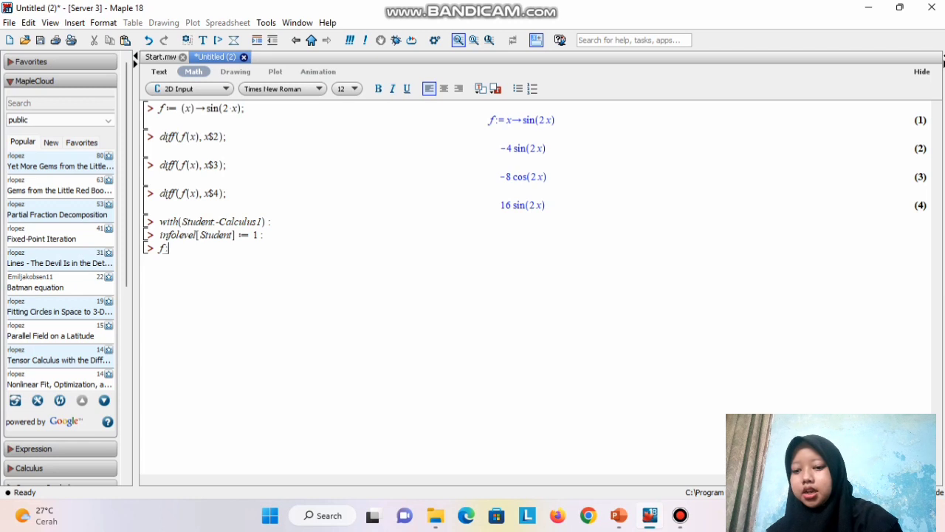
type("=(x)->")
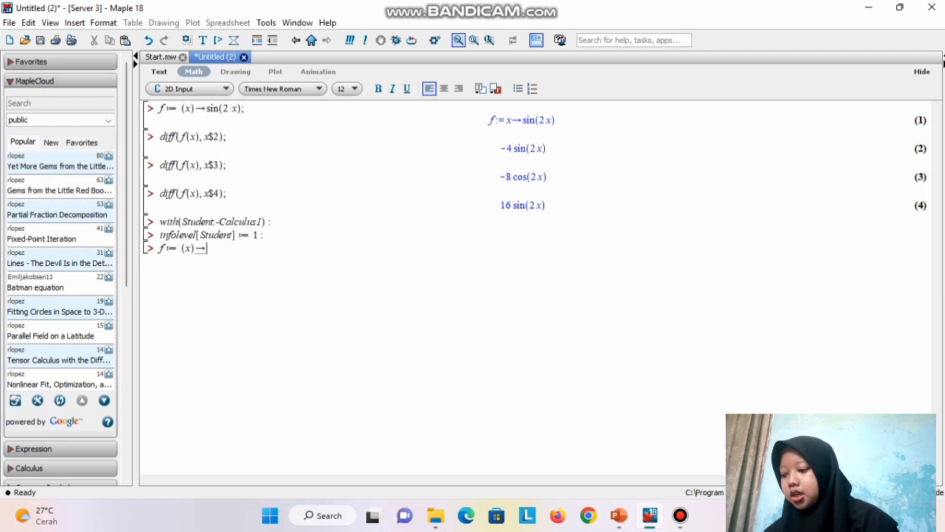
type("2")
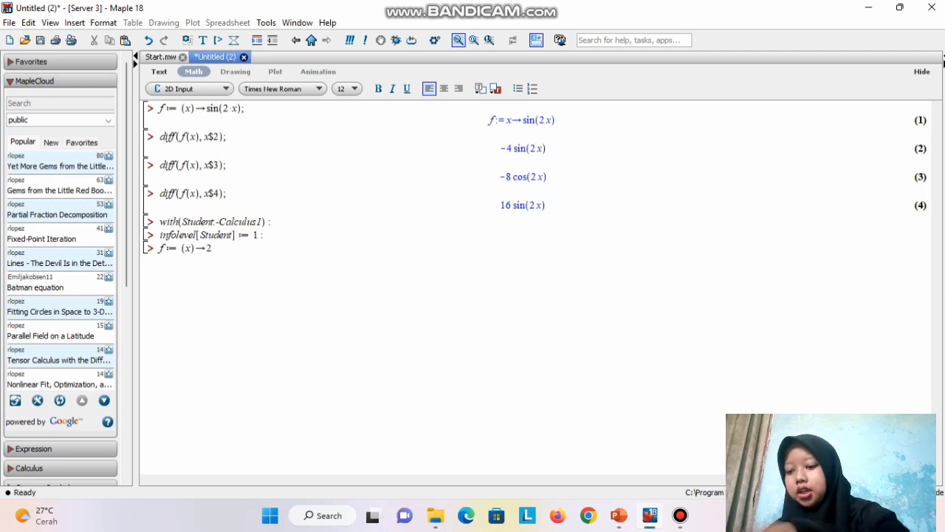
type("*x")
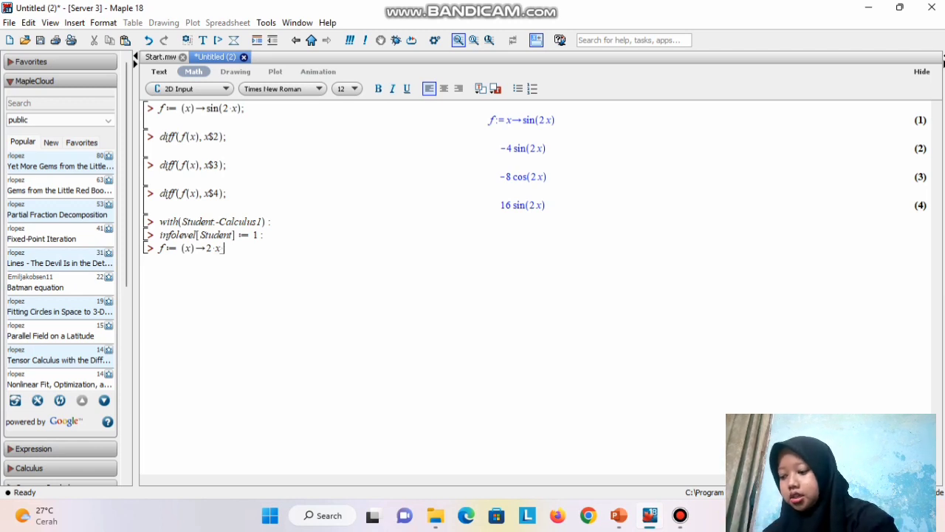
type(" sin(x")
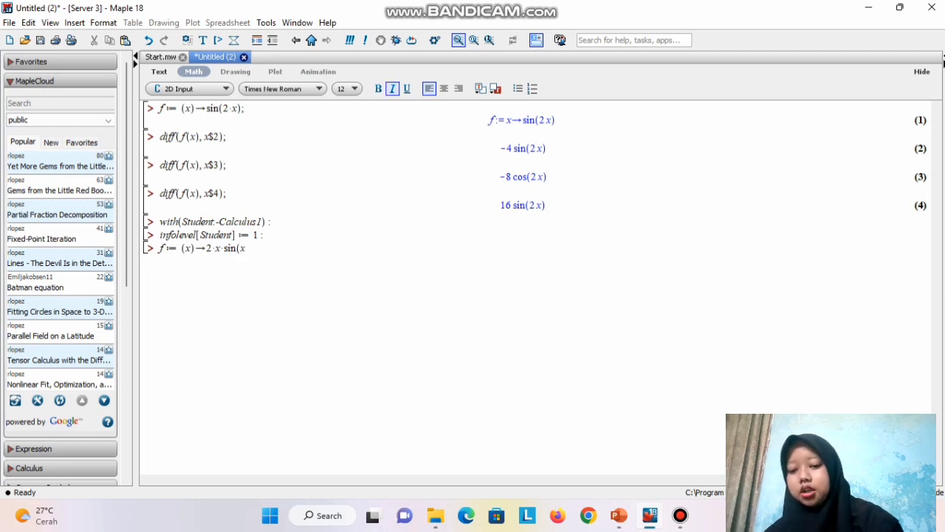
type(");")
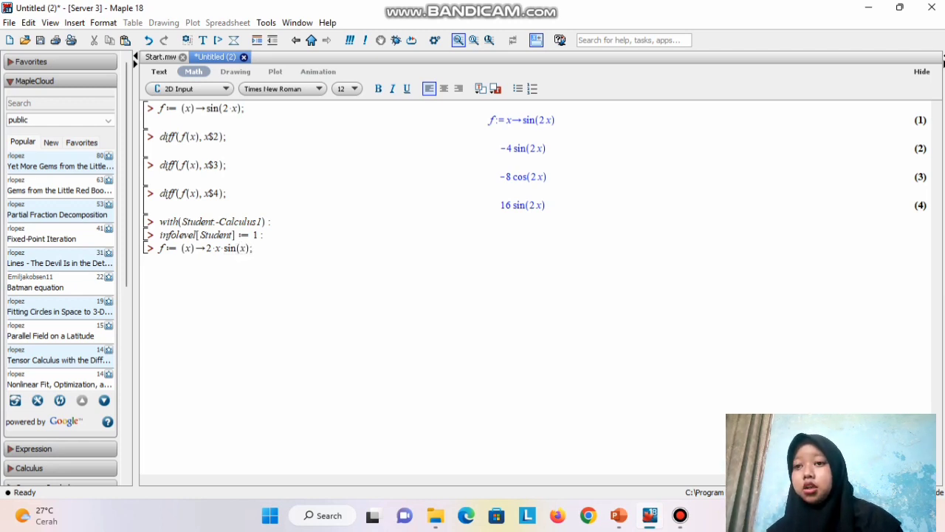
key("Return")
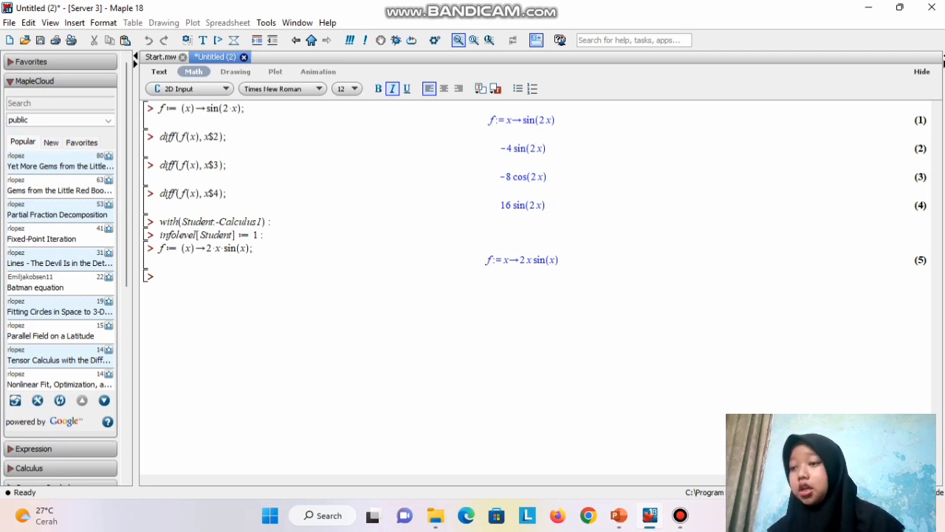
- Apply the constant multiple rule to the integral of f by executing Rule[constantmultiple](Int(f(x), x));
key("Caps_Lock")
type("R")
key("Caps_Lock")
type("ule")
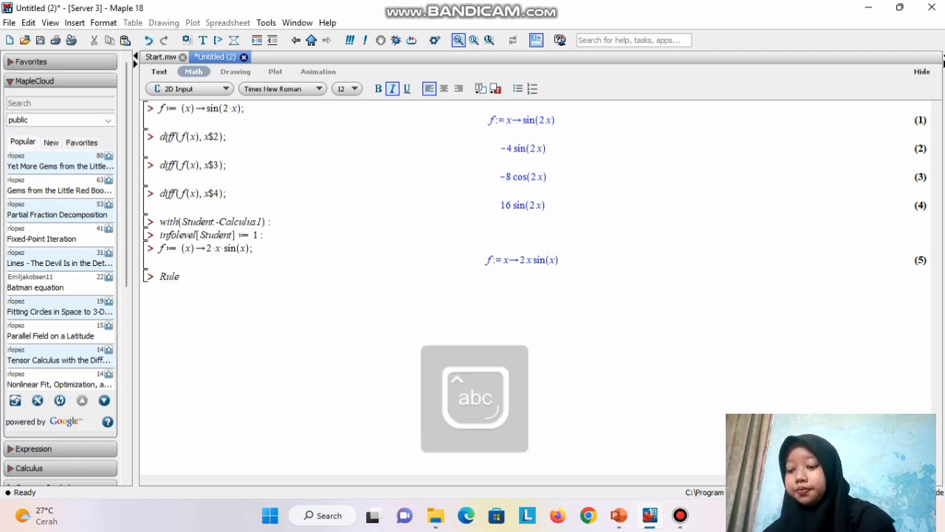
type("[con")
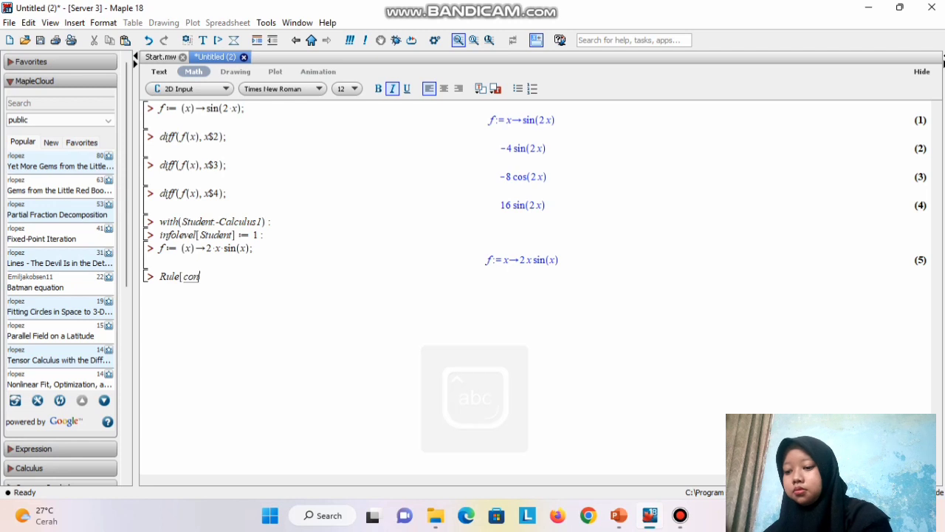
type("stant")
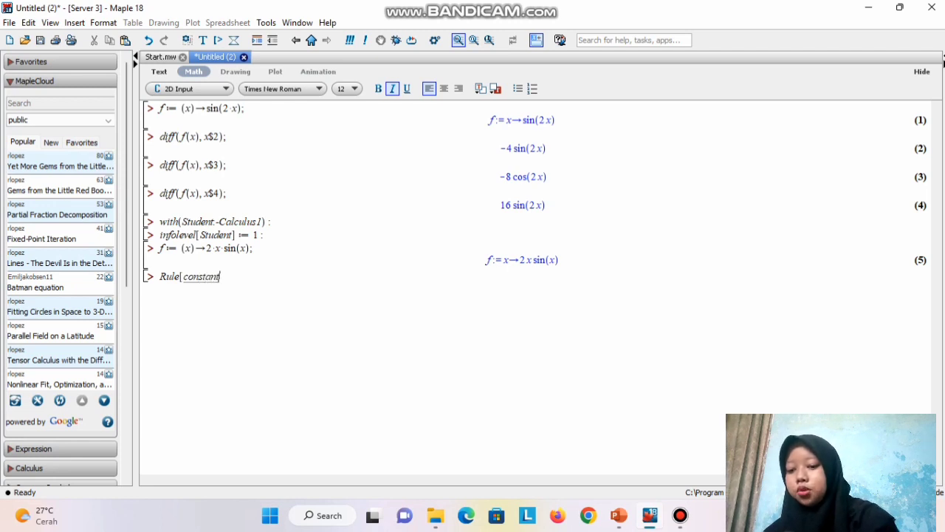
type("multip")
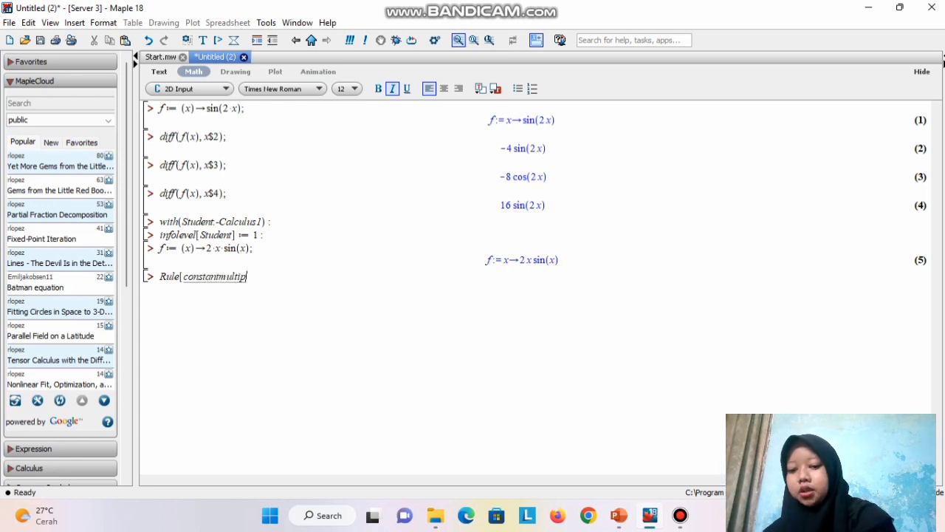
type("le]")
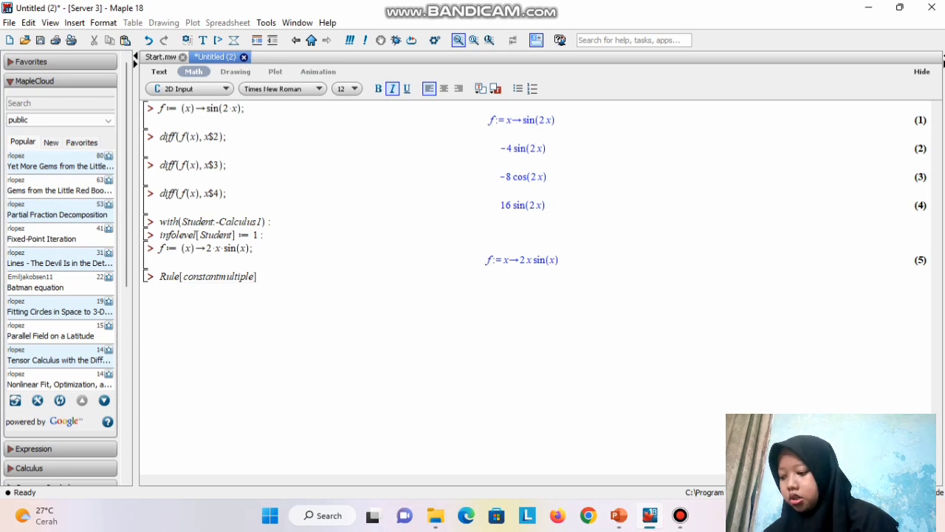
type("(")
key("Caps_Lock")
type("I")
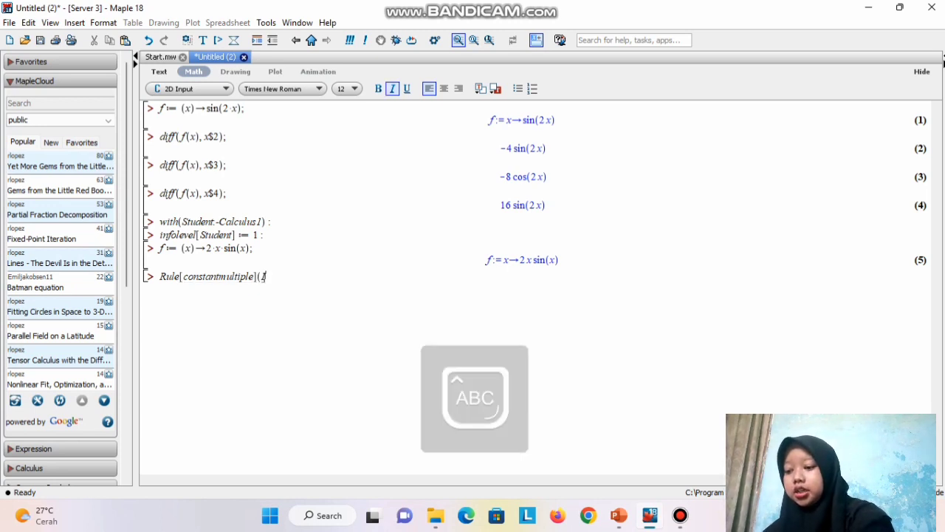
key("Caps_Lock")
type("nt")
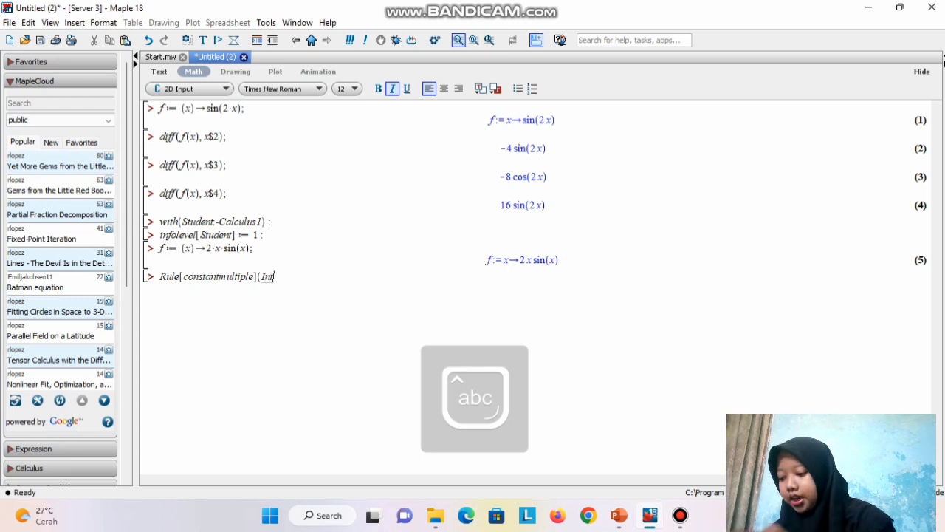
type("(f(")
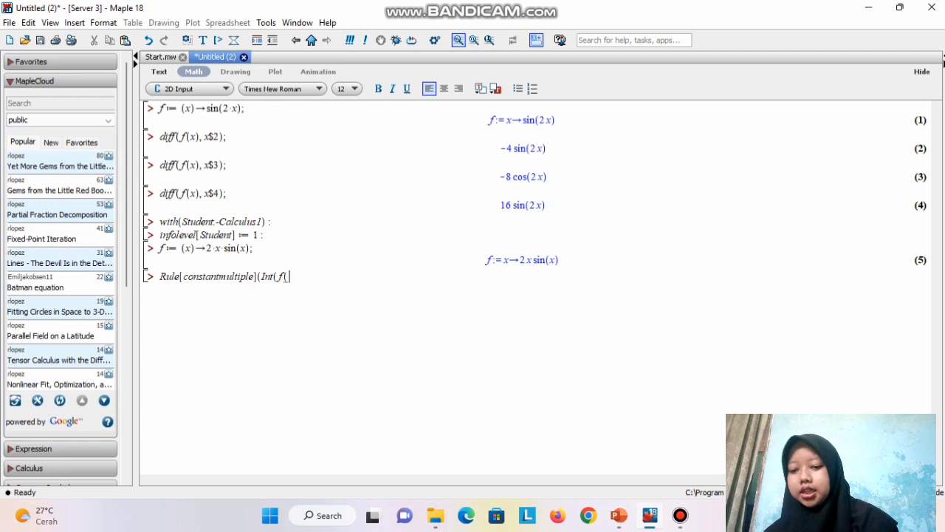
type("x)")
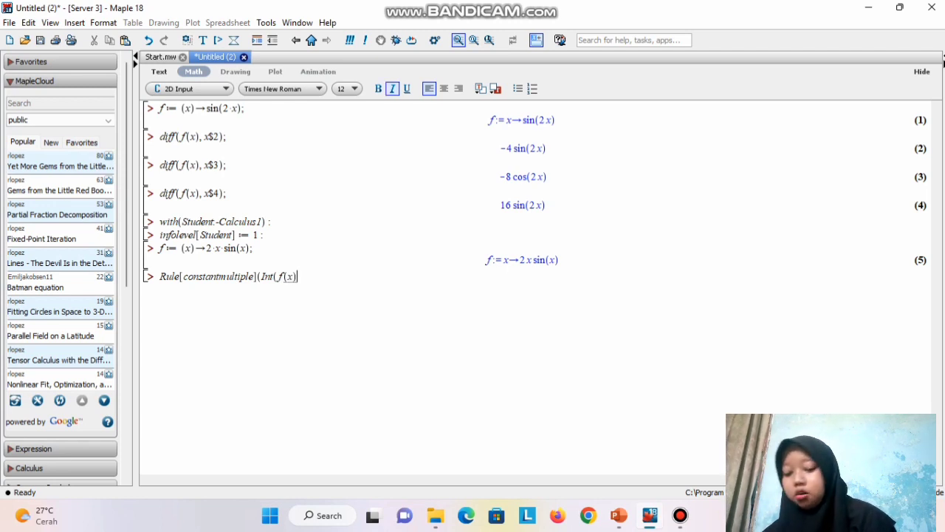
type(", x")
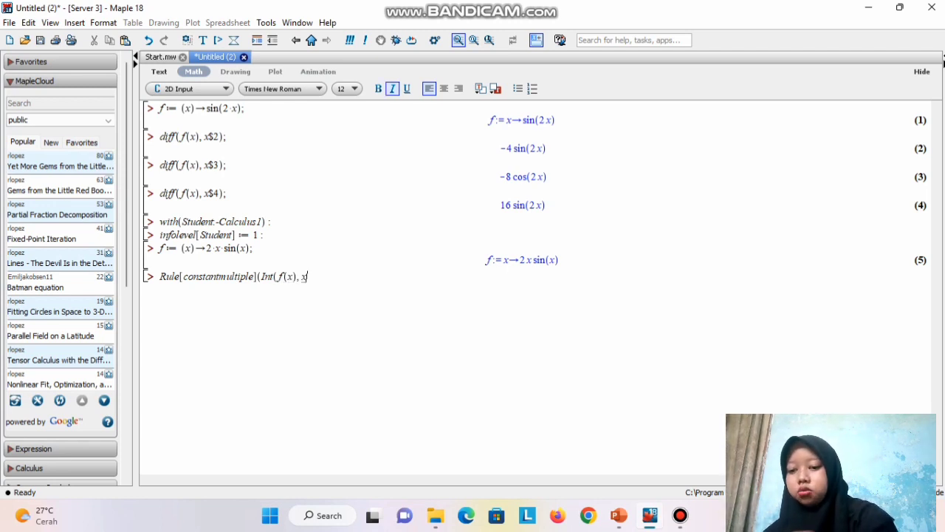
type("))")
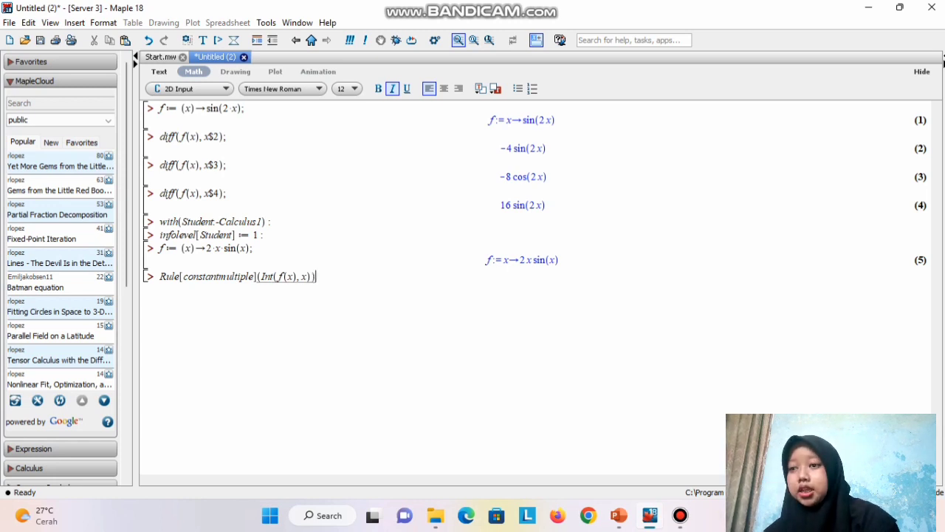
type(";")
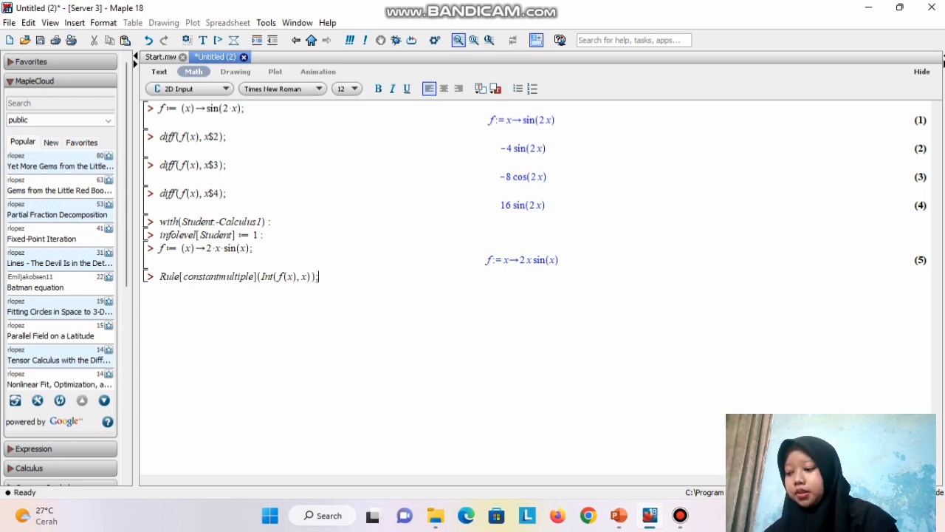
key("Return")
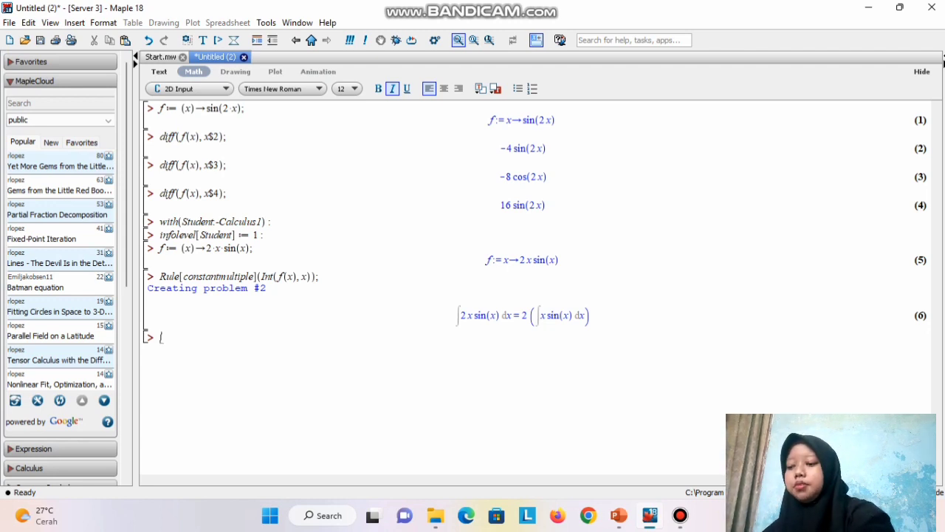
- Apply integration by parts to the previous result by executing Rule[parts, x, -cos(x)](%);
key("Caps_Lock")
type("R")
key("Caps_Lock")
type("ule")
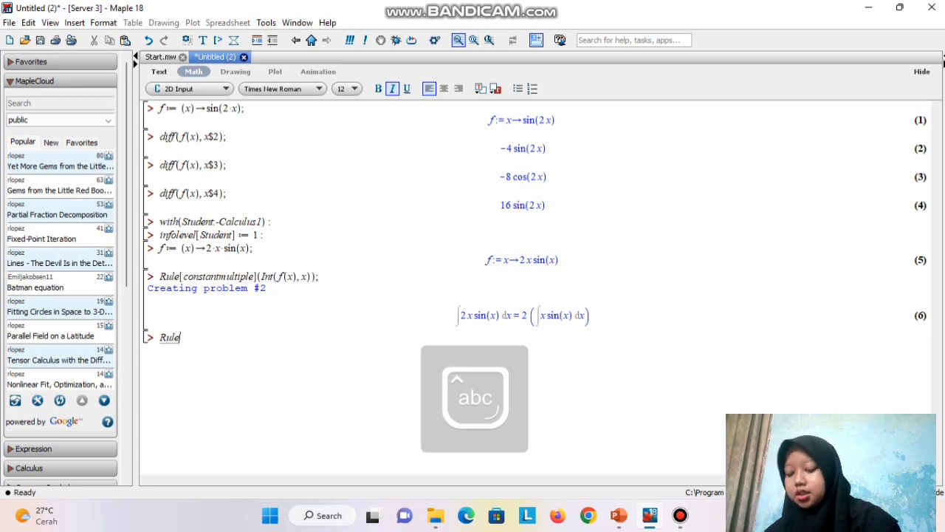
type("[parts")
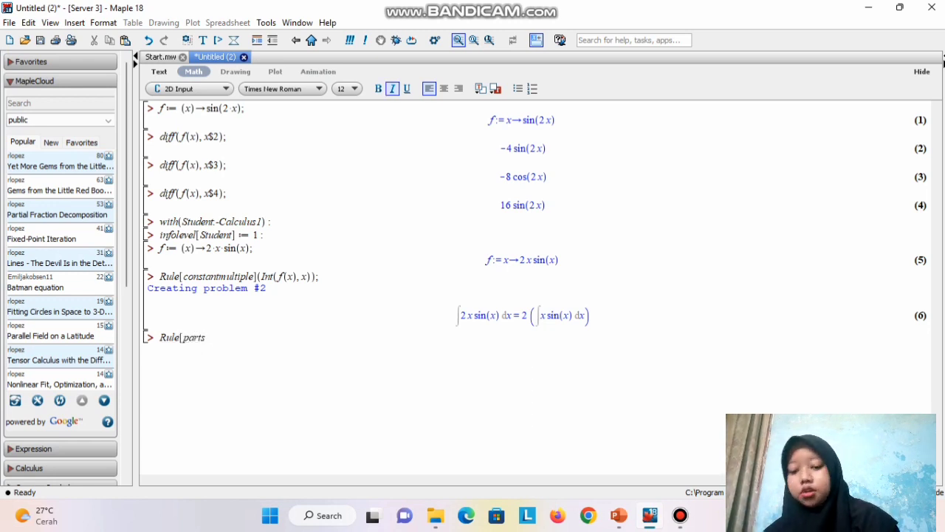
type(", x,-cos(x")
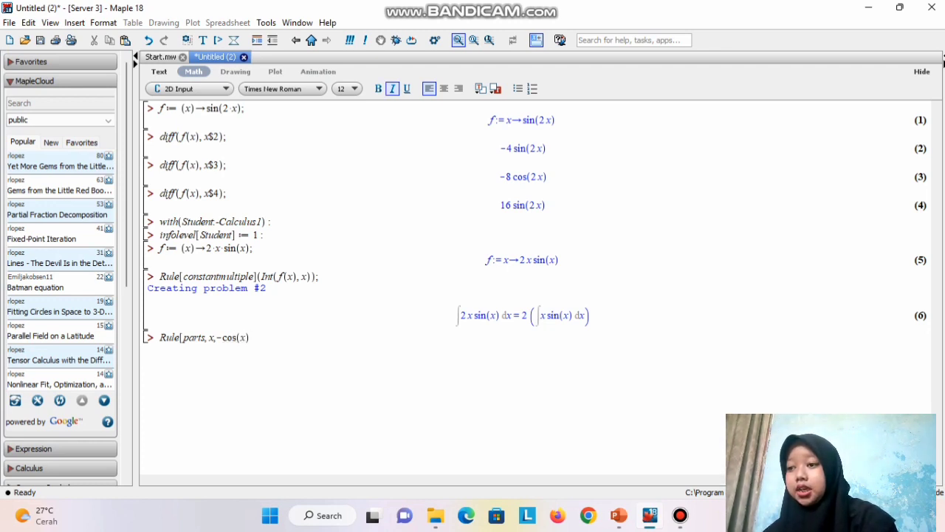
type(")]")
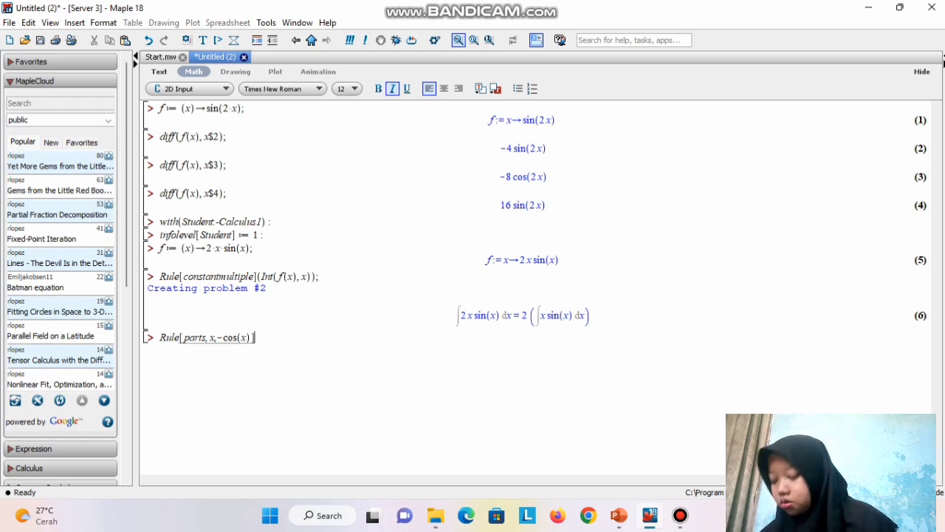
type("(")
type("%")
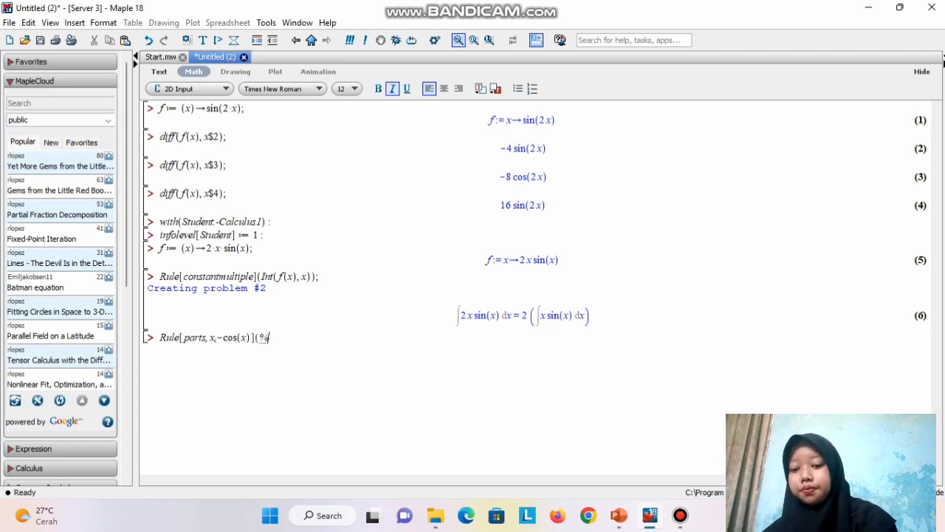
type(");")
key("Return")
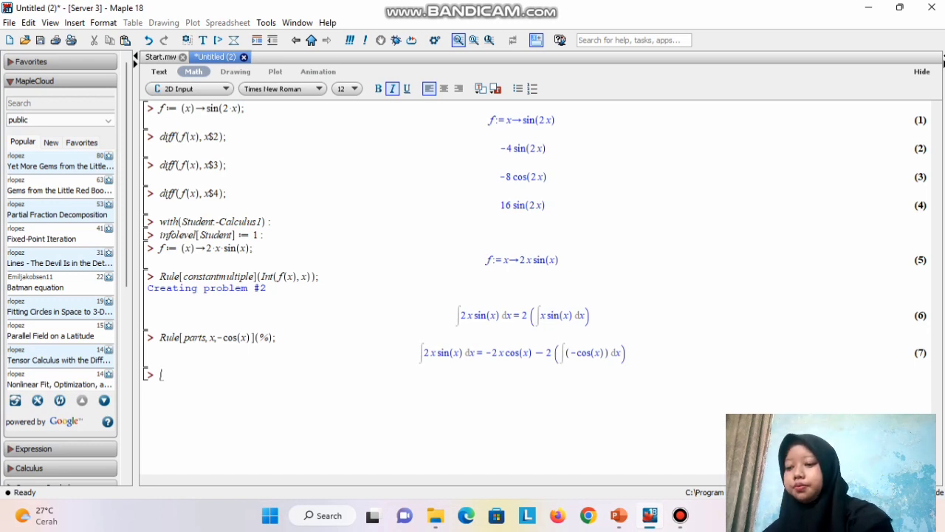
- Apply the constant multiple rule to the integration-by-parts result by executing Rule[constantmultiple](%);
key("Caps_Lock")
type("R")
key("Caps_Lock")
type("ule[")
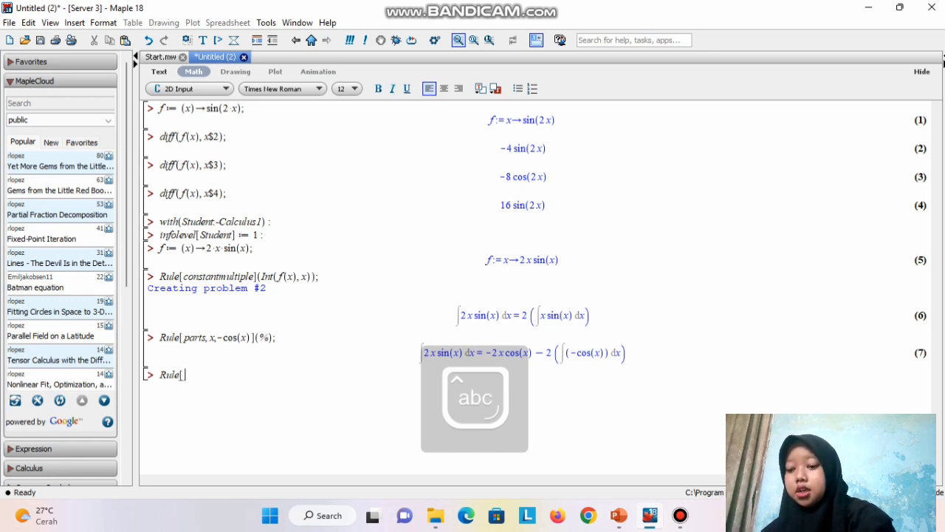
type("constantmultiple")
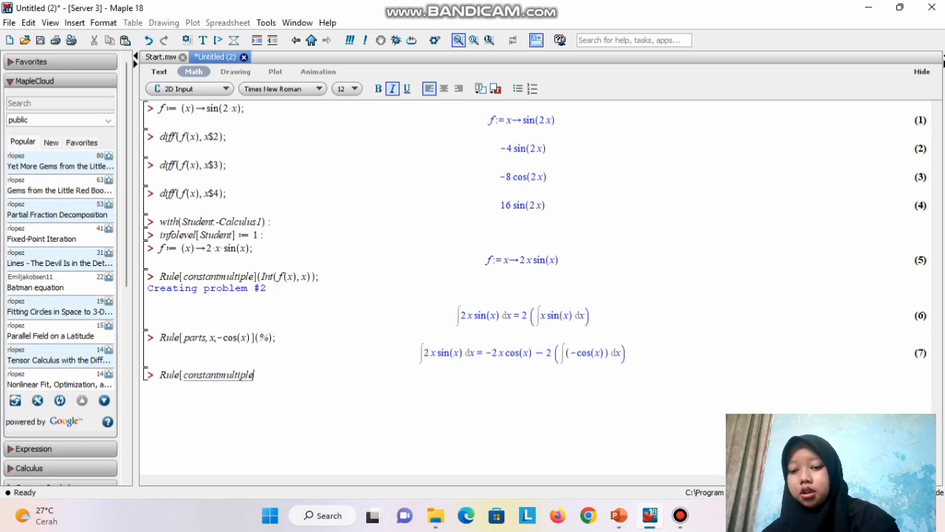
type("]")
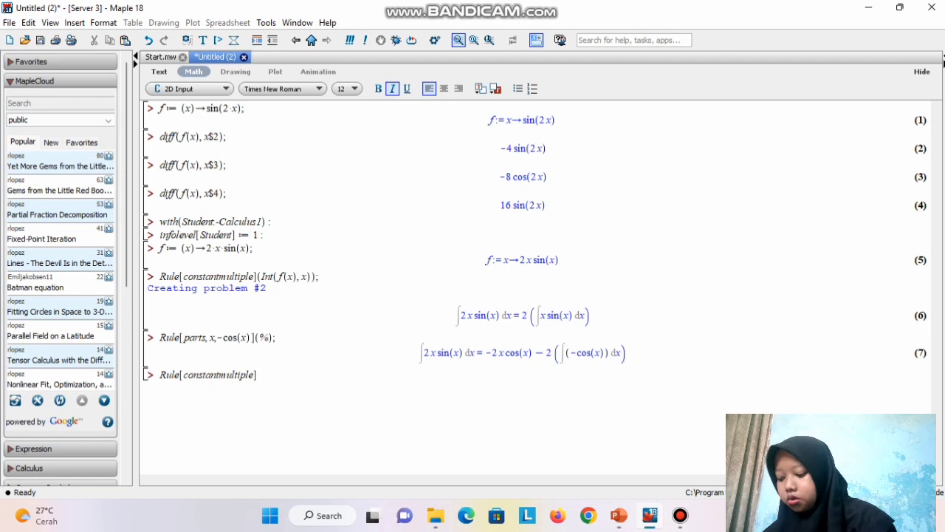
type("(")
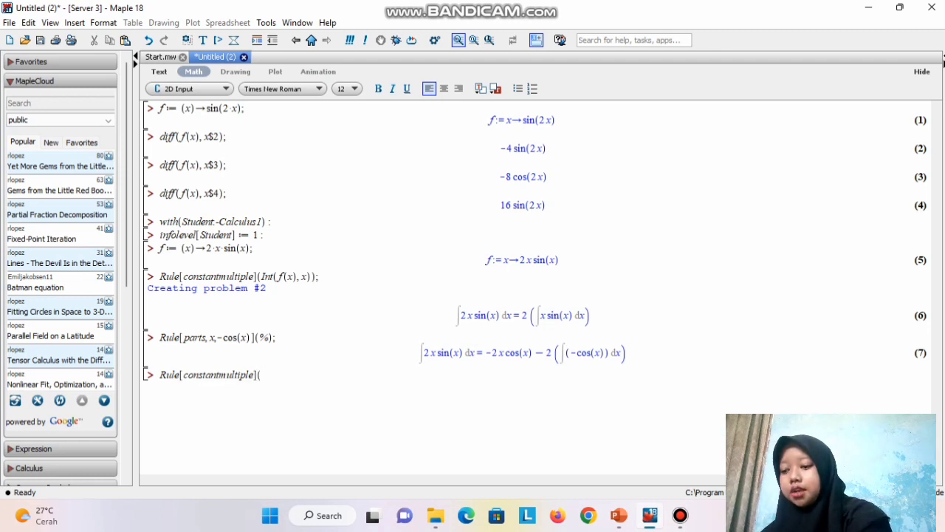
type("%);")
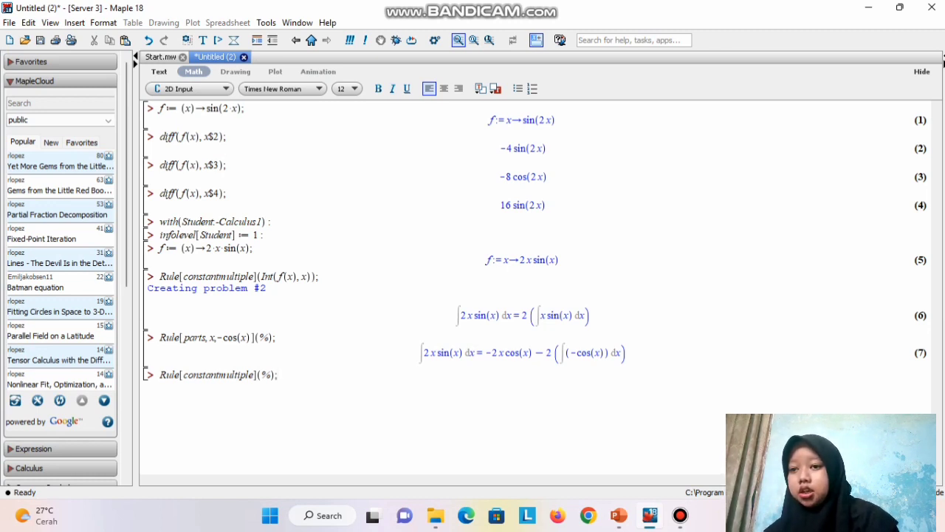
key("Return")
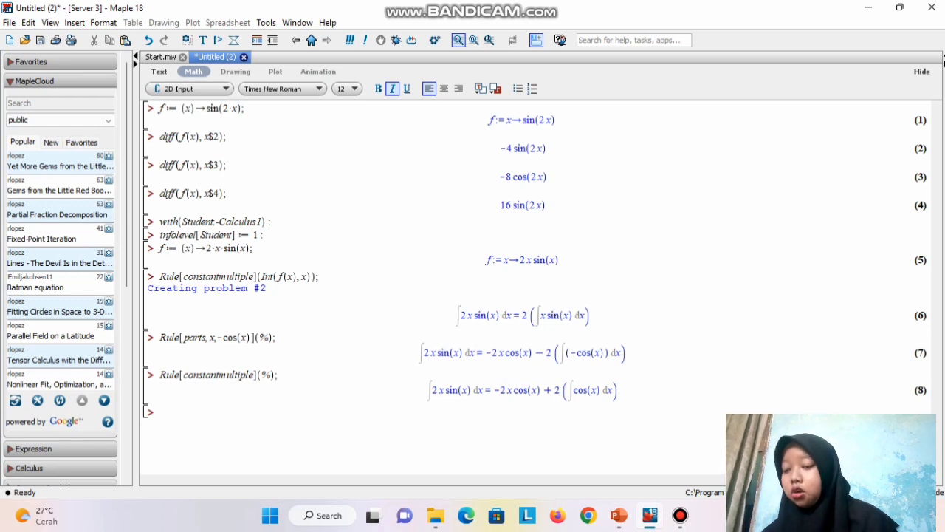
- Evaluate the remaining cosine integral by executing Rule[cos](%);
type("Rule")
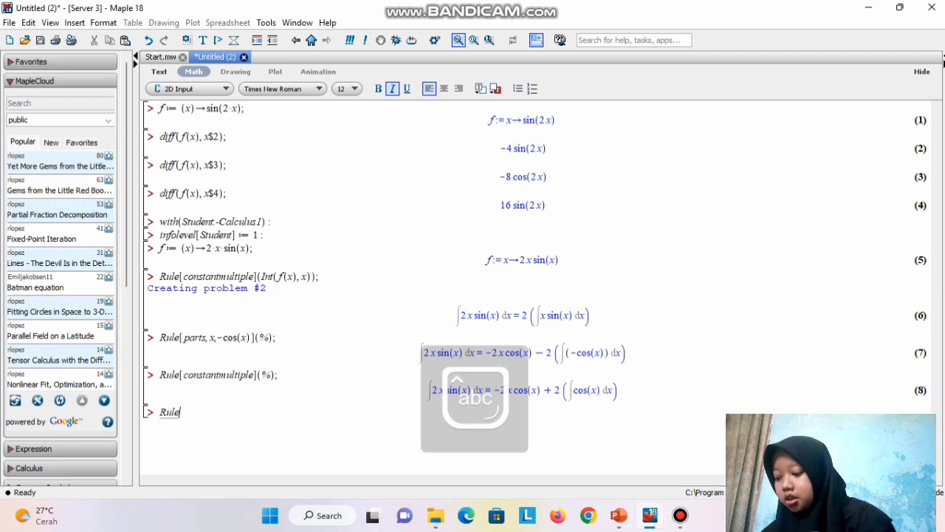
type("[")
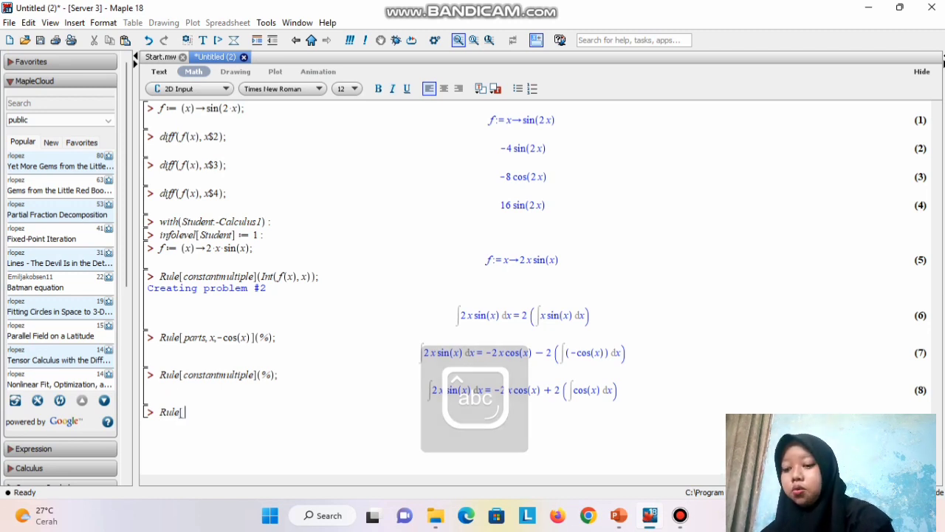
type("cos]")
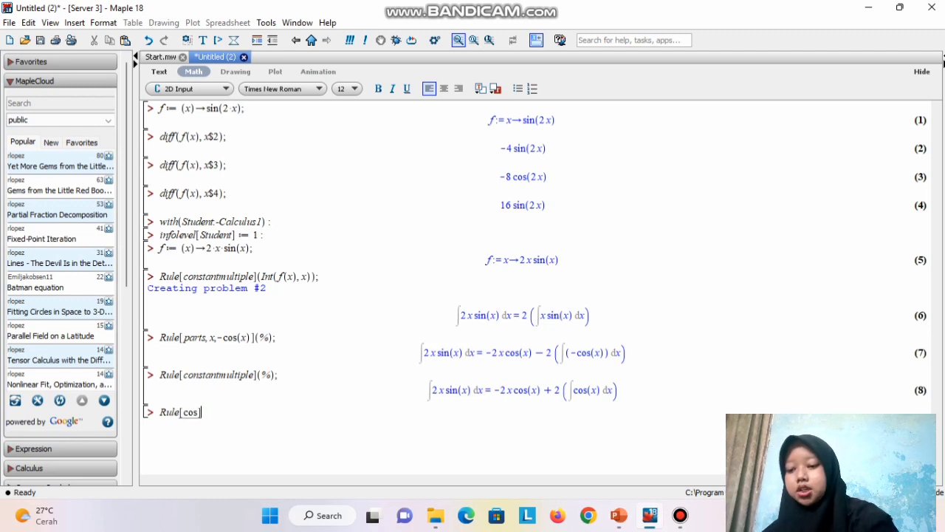
type("(%")
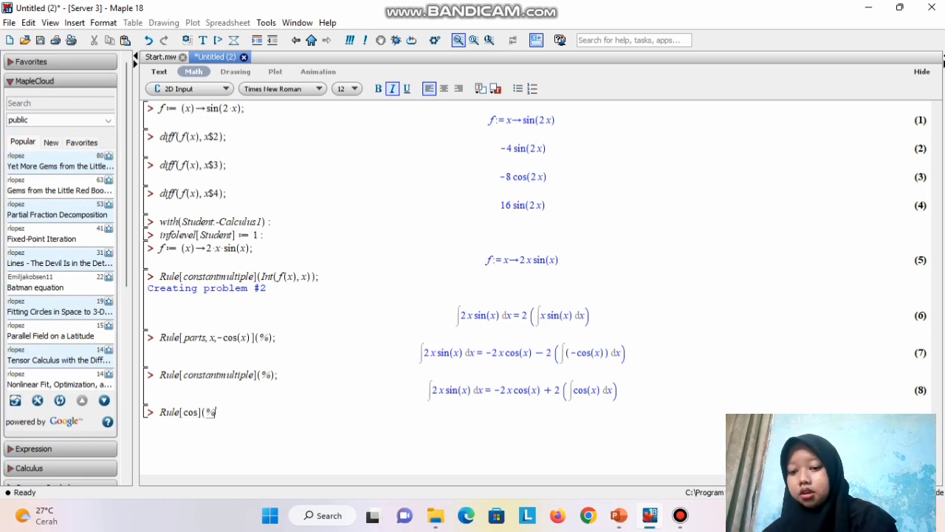
type(")")
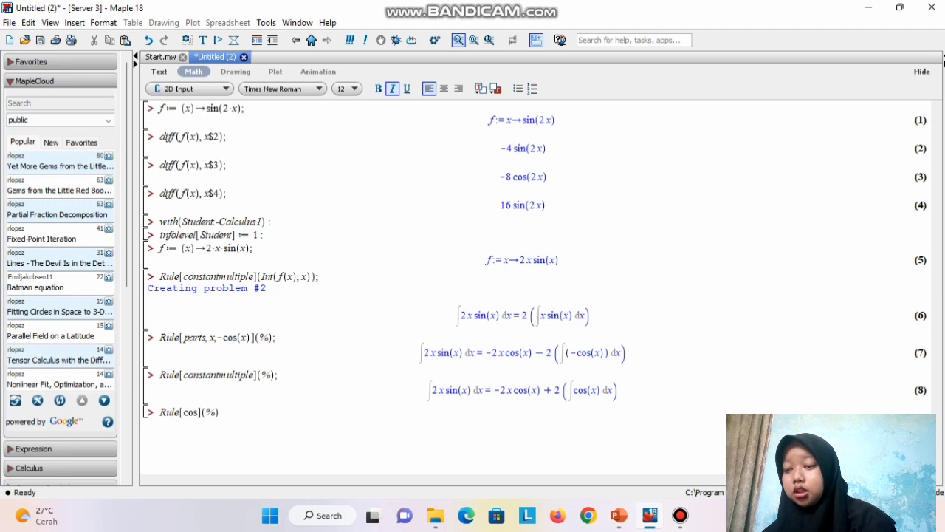
type(";")
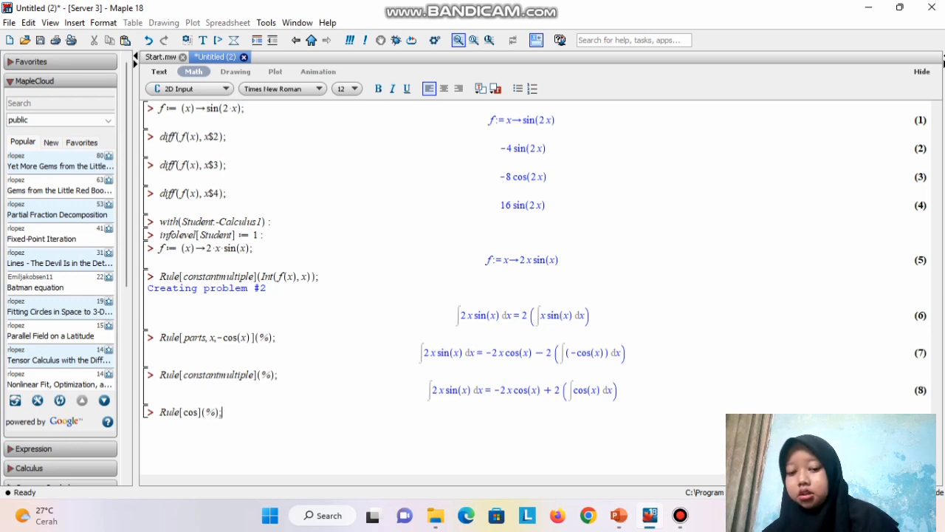
key("Return")
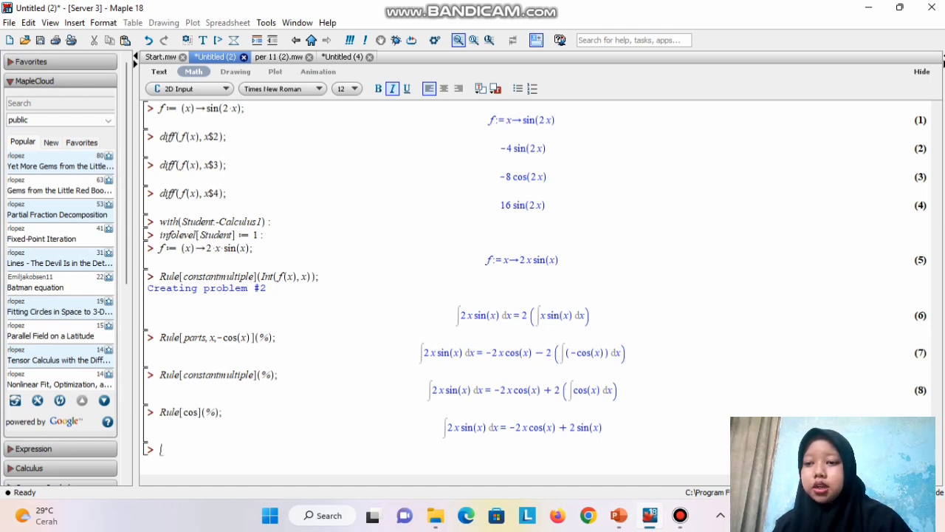
- Switch to the pertemuan 11 b presentation in PowerPoint and review the first example's solution slides and the second example on slide 16
mouse_move(618, 516)
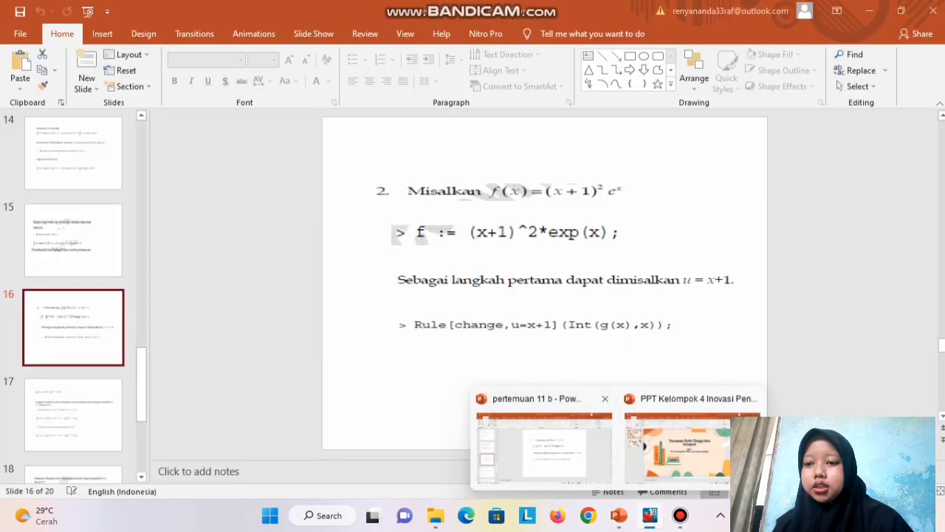
left_click(544, 443)
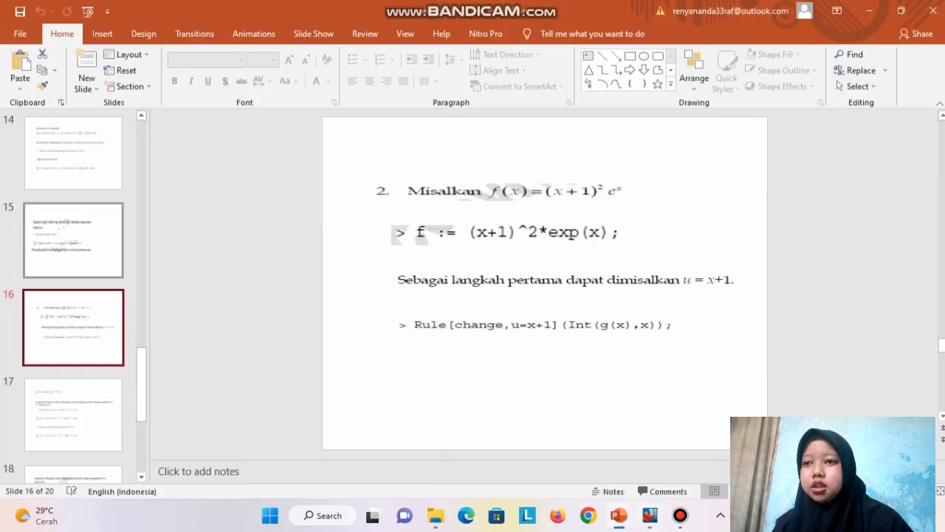
left_click(73, 241)
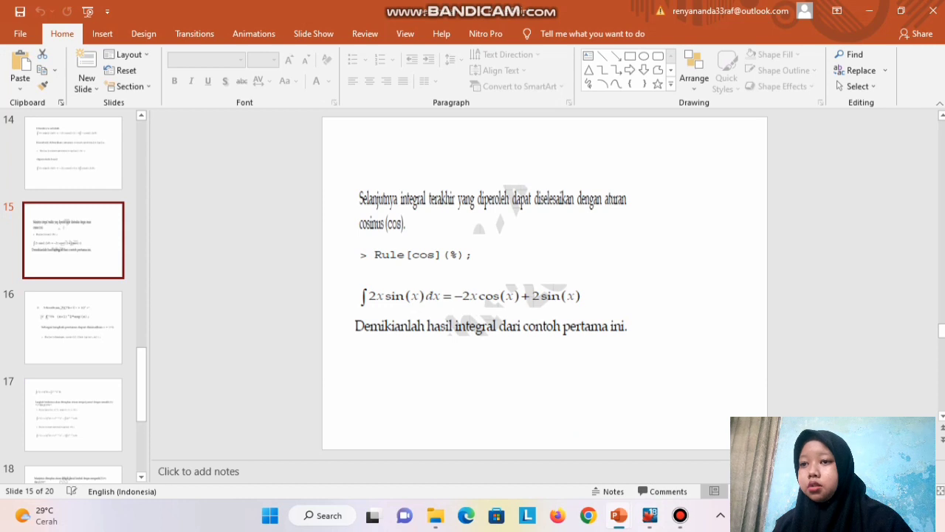
scroll(73, 296, "up", 2)
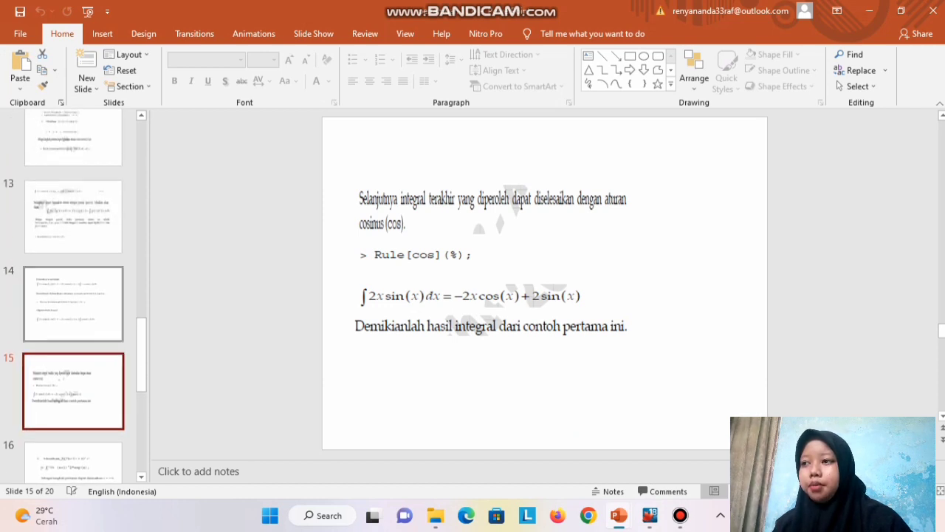
left_click_drag(74, 303, 73, 176)
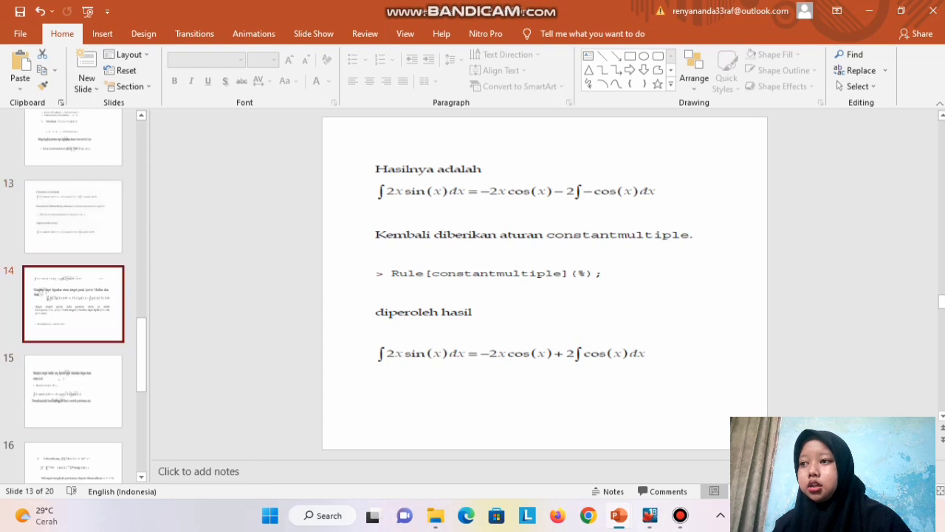
left_click(73, 305)
left_click(73, 391)
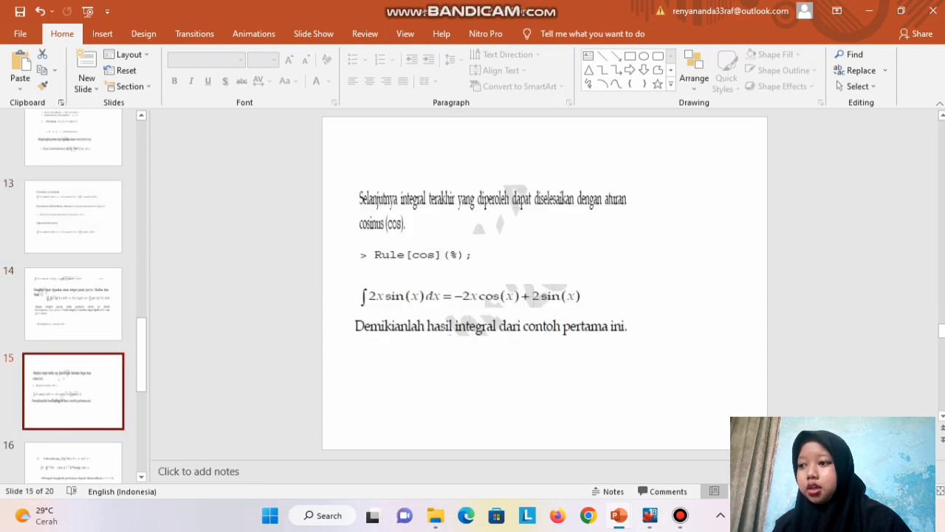
left_click_drag(142, 354, 142, 375)
left_click(74, 373)
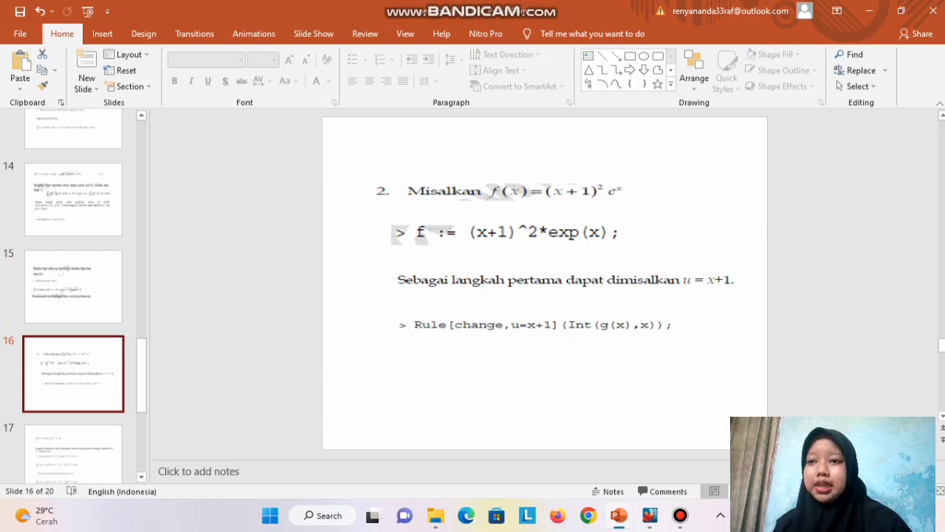
- Switch to Maple 18 and bring up the empty Untitled (4) worksheet
mouse_move(649, 515)
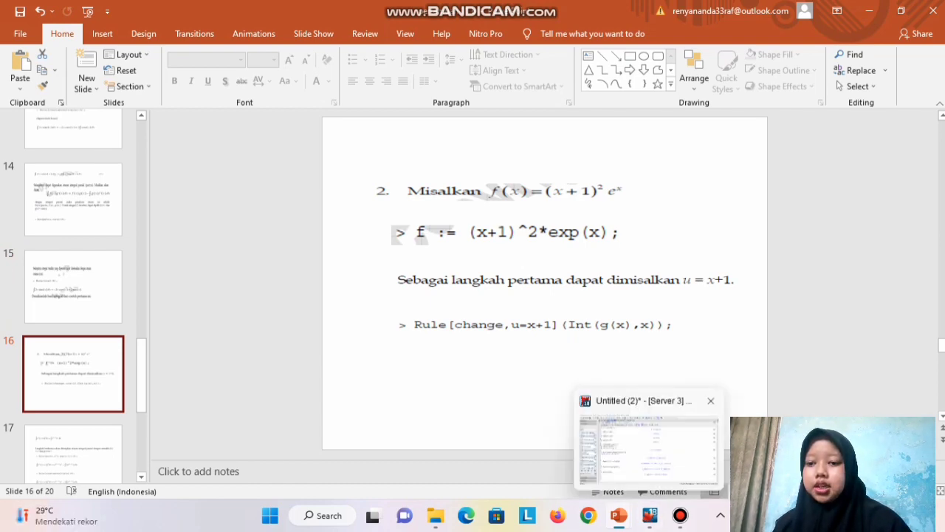
left_click(648, 443)
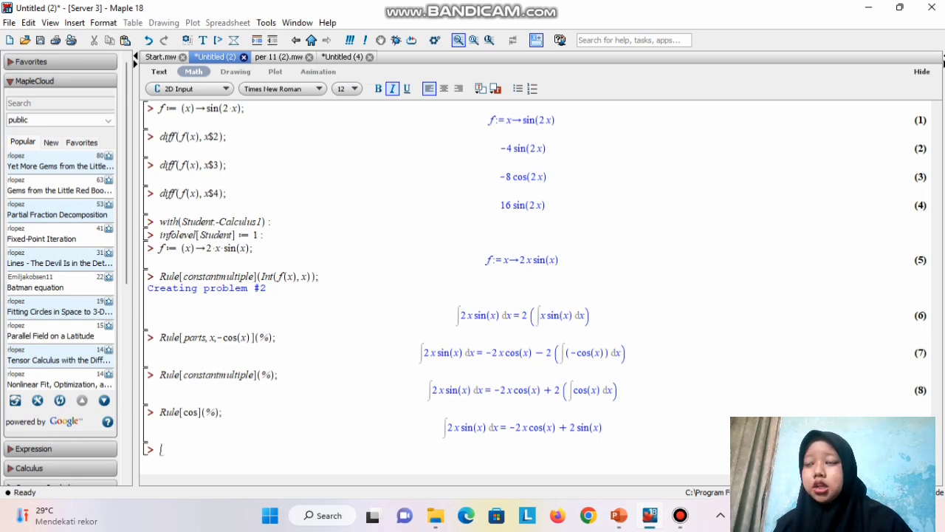
left_click(342, 57)
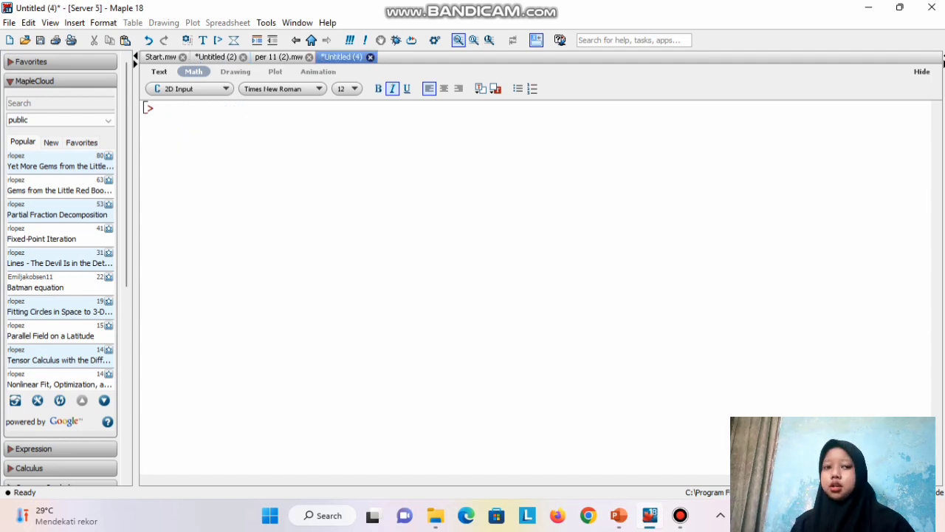
- Load the Student calculus package in the empty worksheet by executing with(Student:-Calculus1) without a terminator
type("wi")
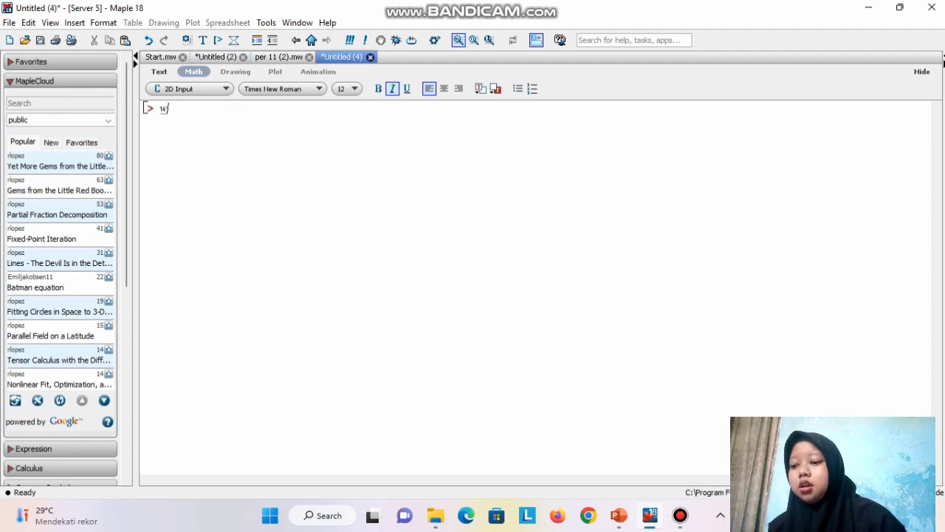
type("th")
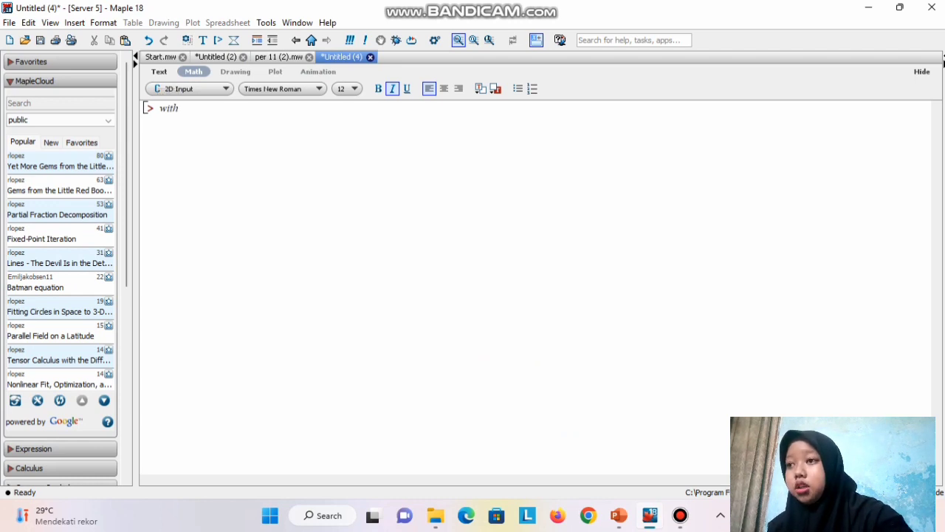
type("(")
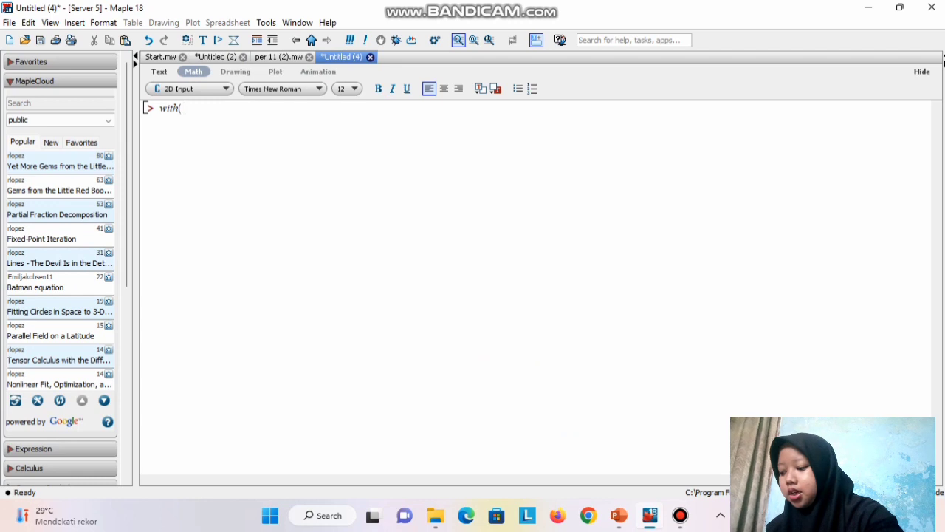
key("Caps_Lock")
type("S")
key("Caps_Lock")
type("tu")
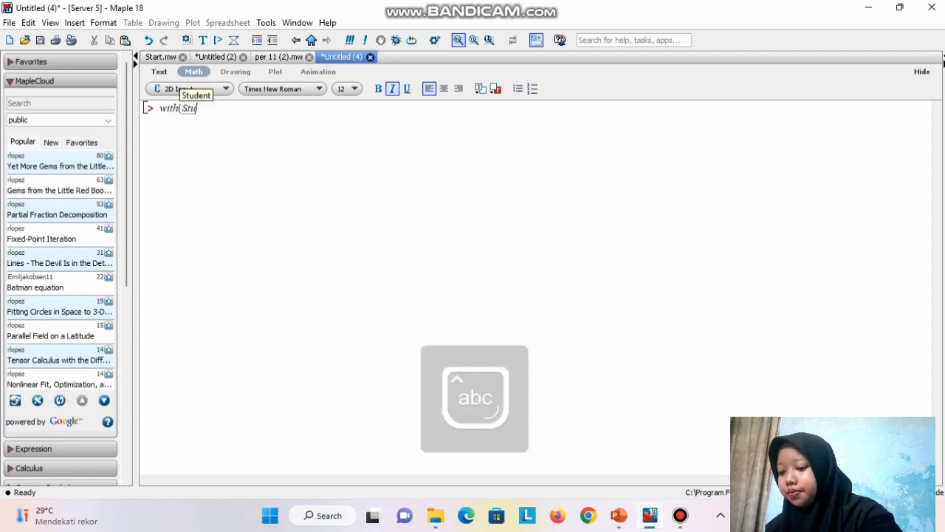
type("dent")
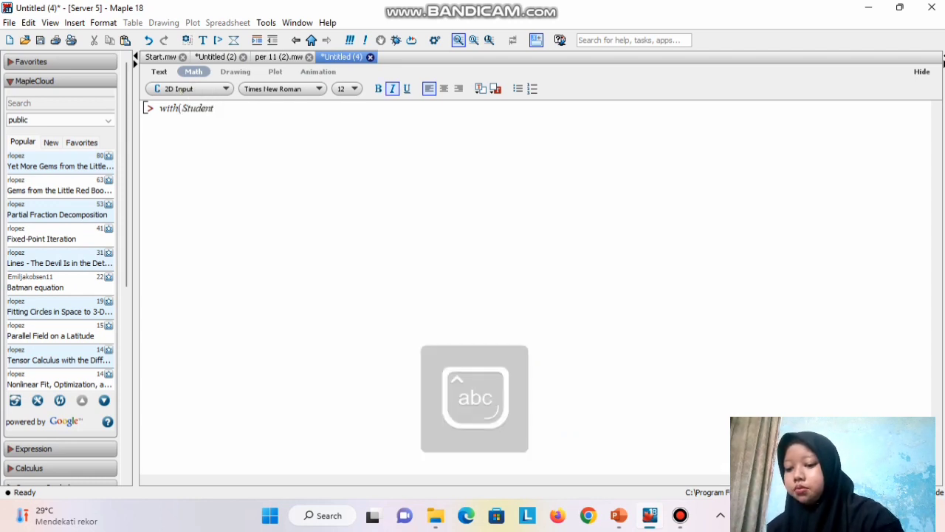
type(":-")
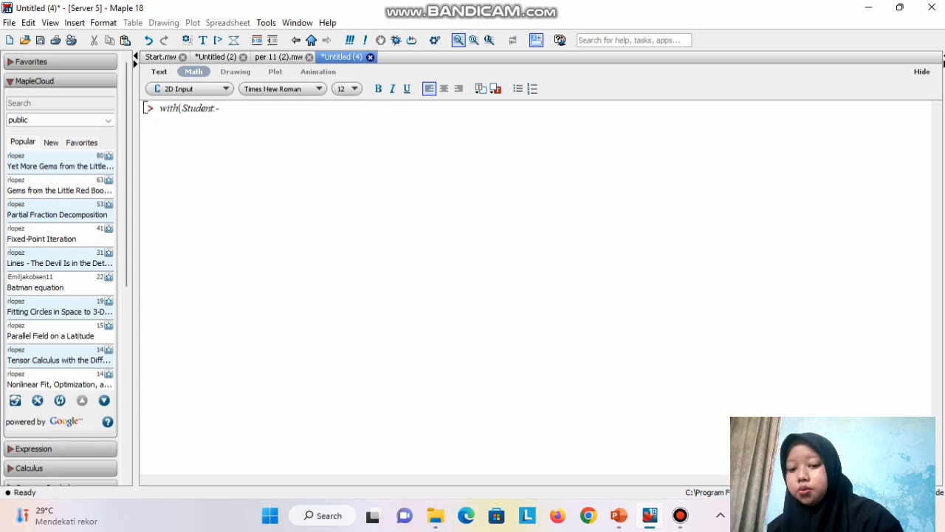
key("Caps_Lock")
type("C")
key("Caps_Lock")
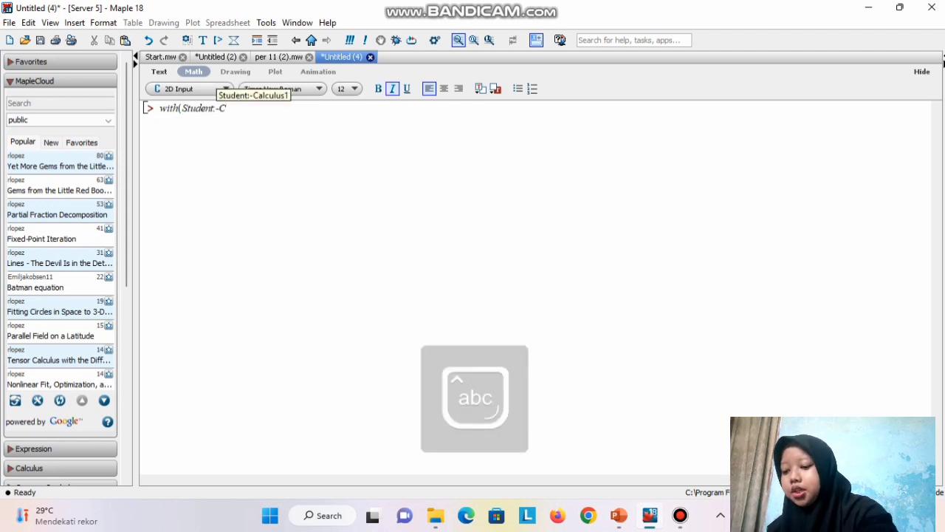
type("alcul")
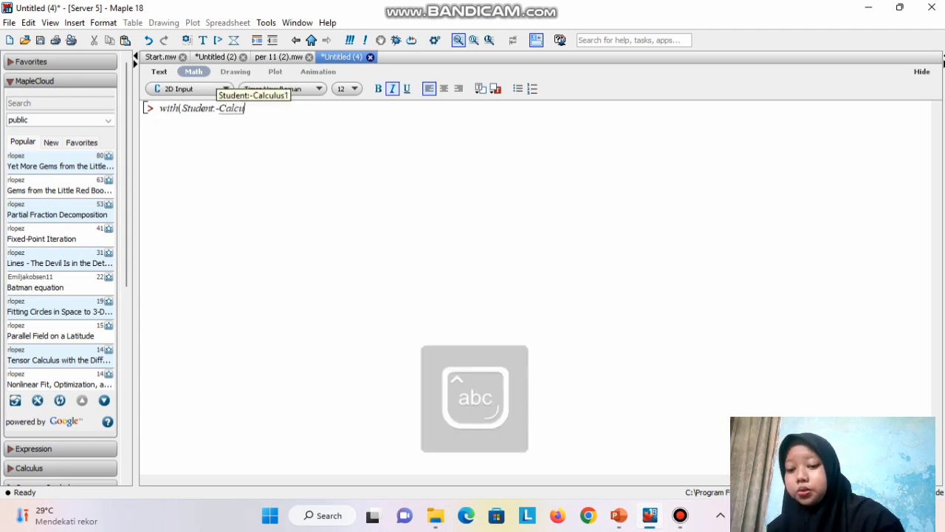
type("us1")
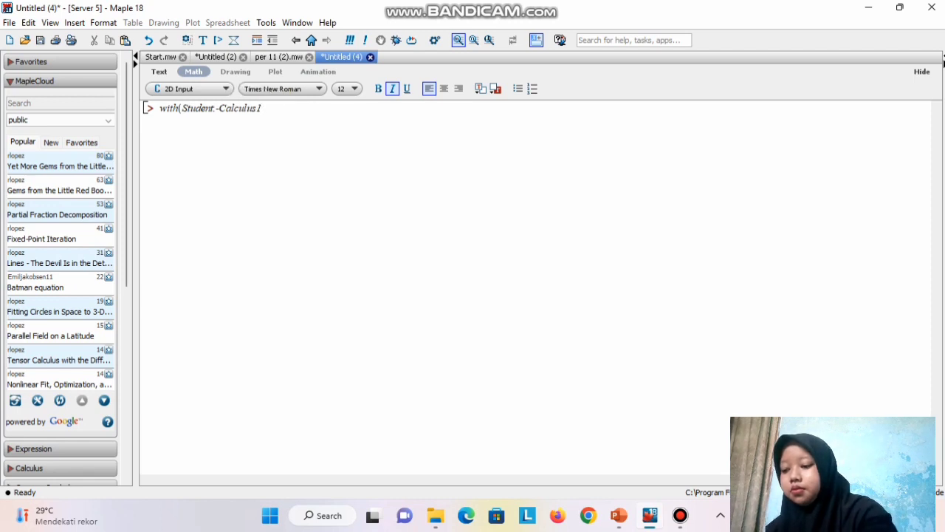
type(")")
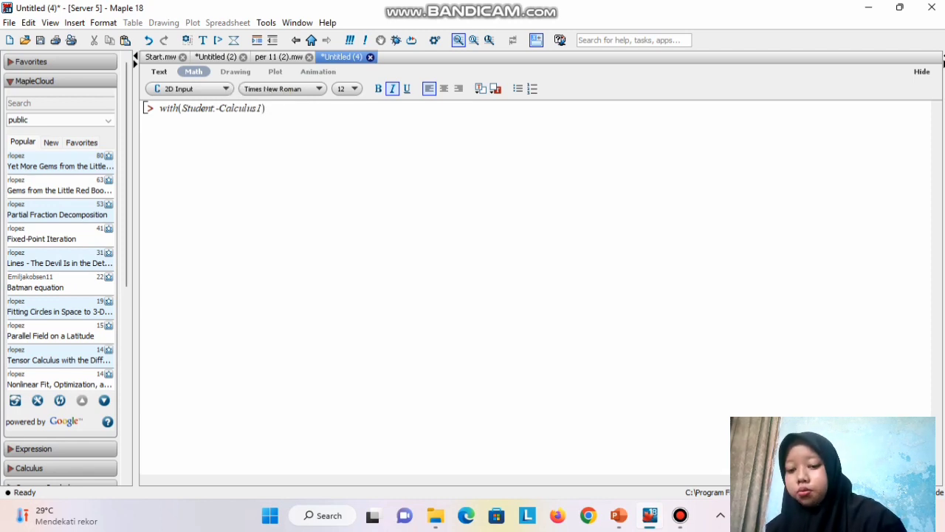
type(";")
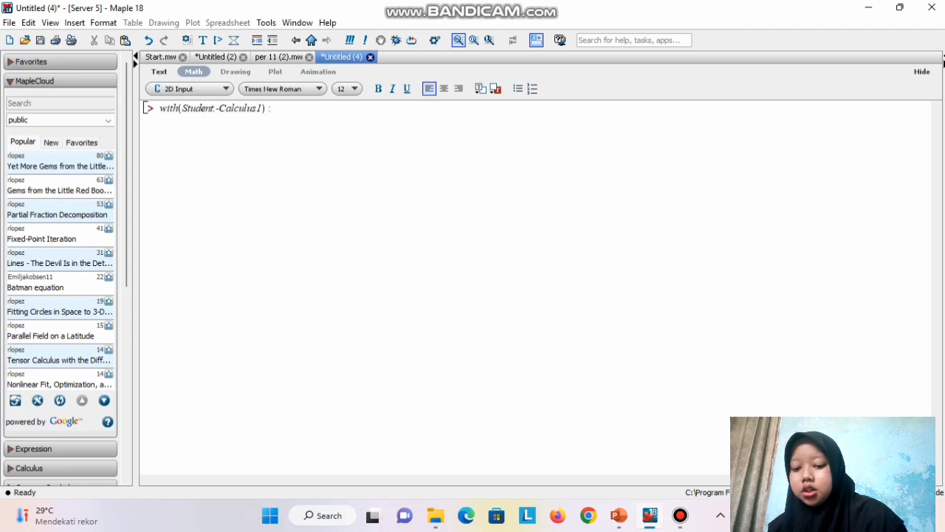
key("BackSpace")
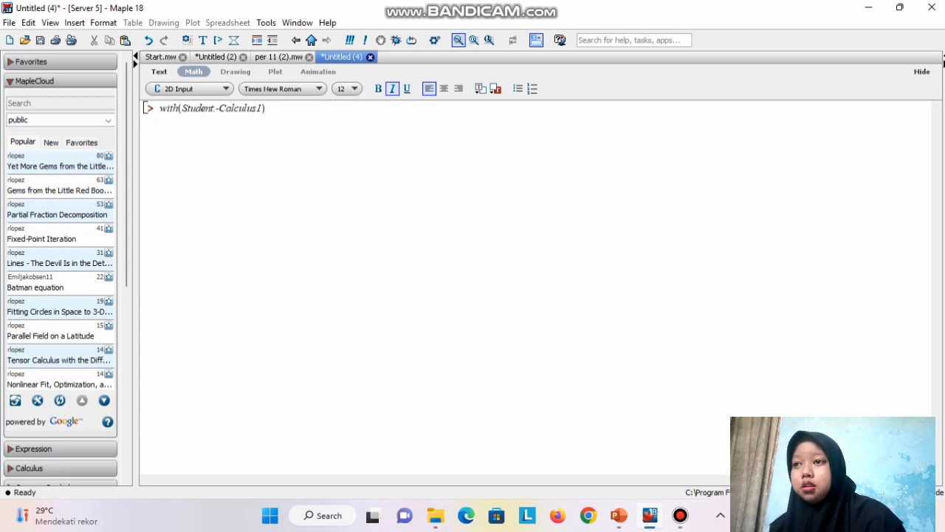
key("Return")
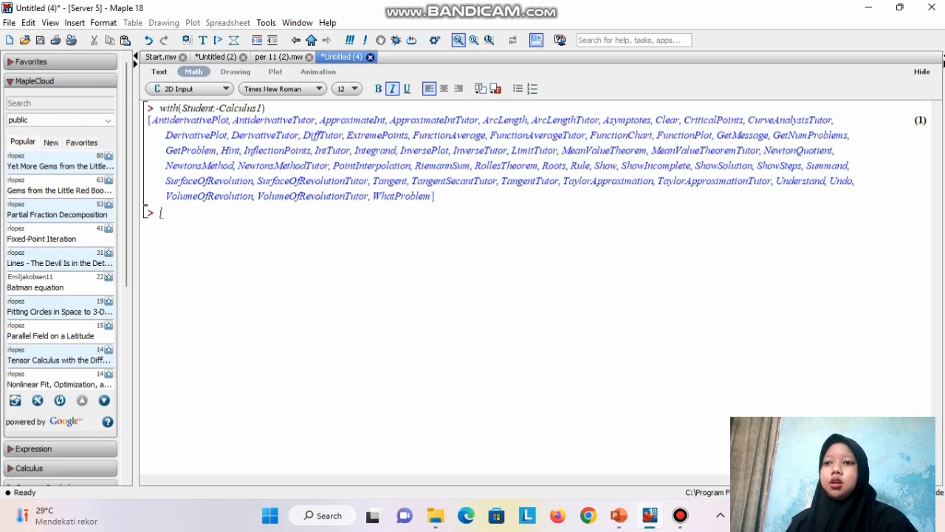
- End the with(Student:-Calculus1) command with a colon and execute it again to suppress the list of package commands
left_click(266, 109)
type(":")
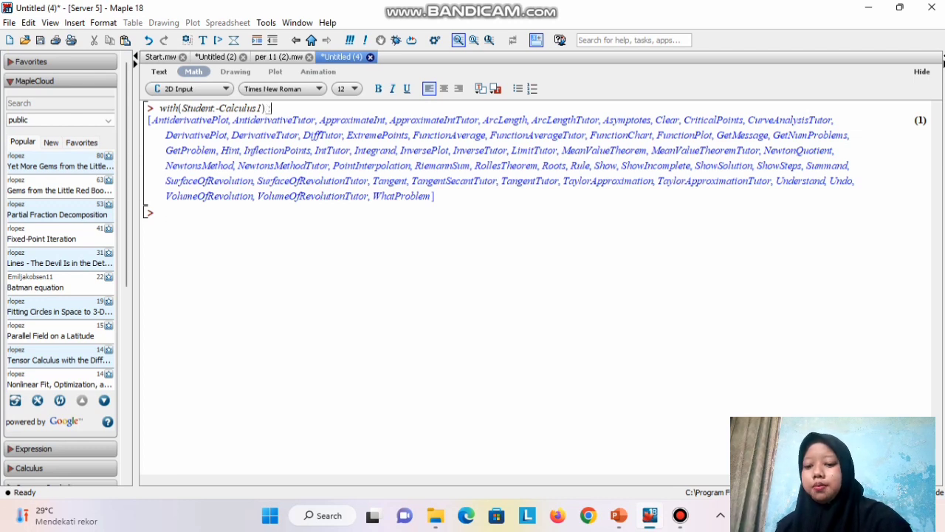
key("Return")
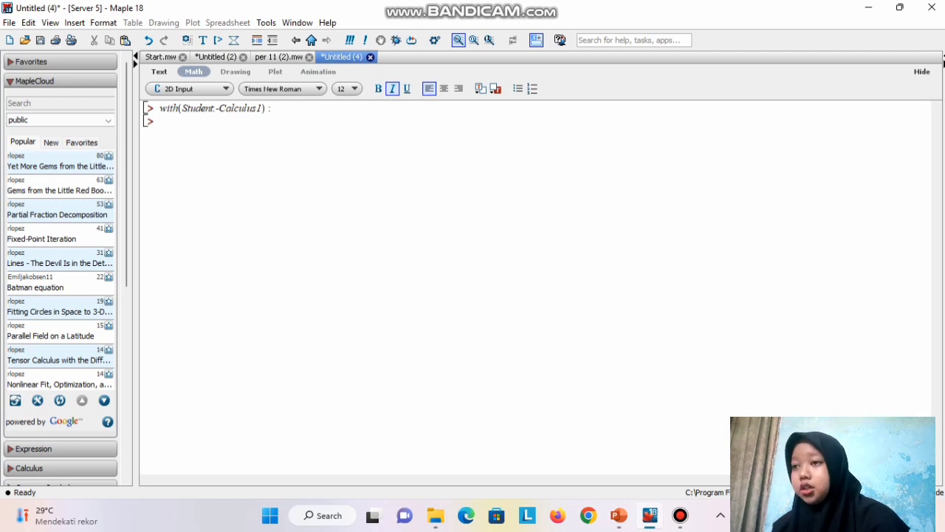
- Set the Student package's information level to 1 by executing infolevel[Student] := 1:
type("infol")
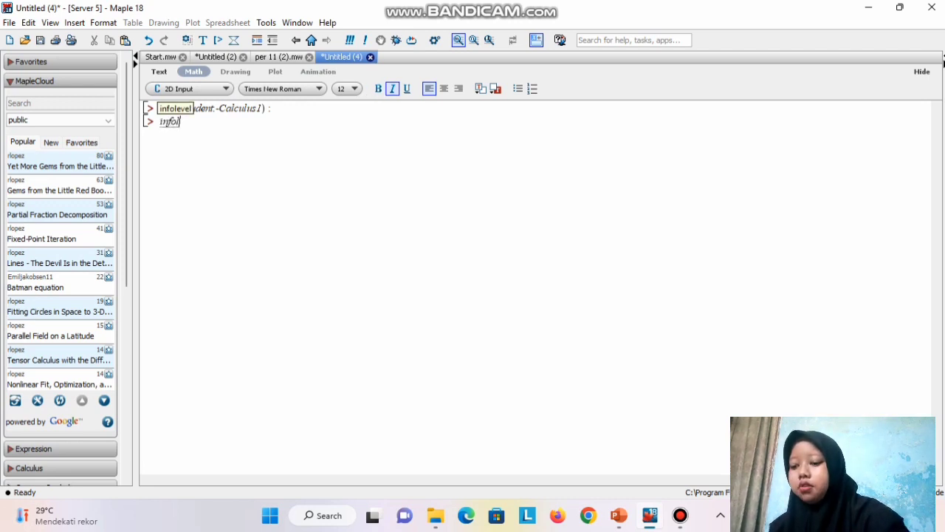
type("evel")
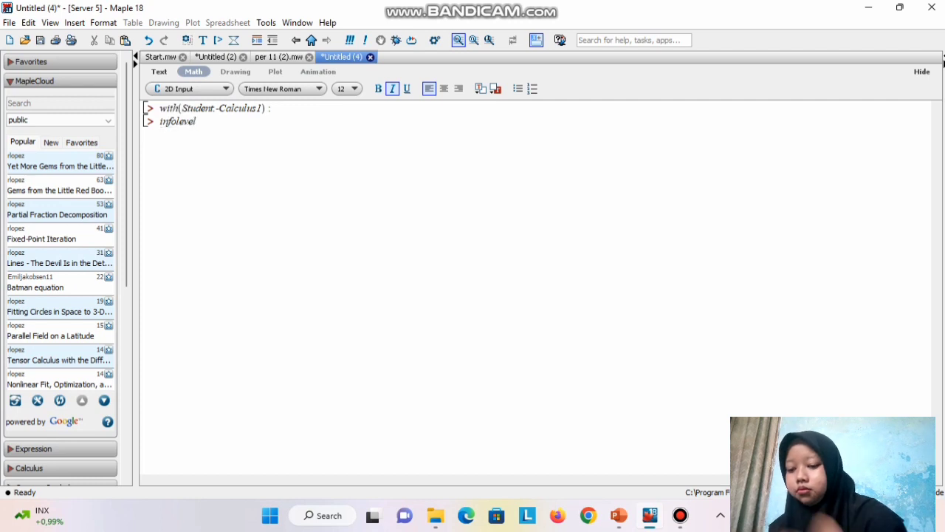
type("[")
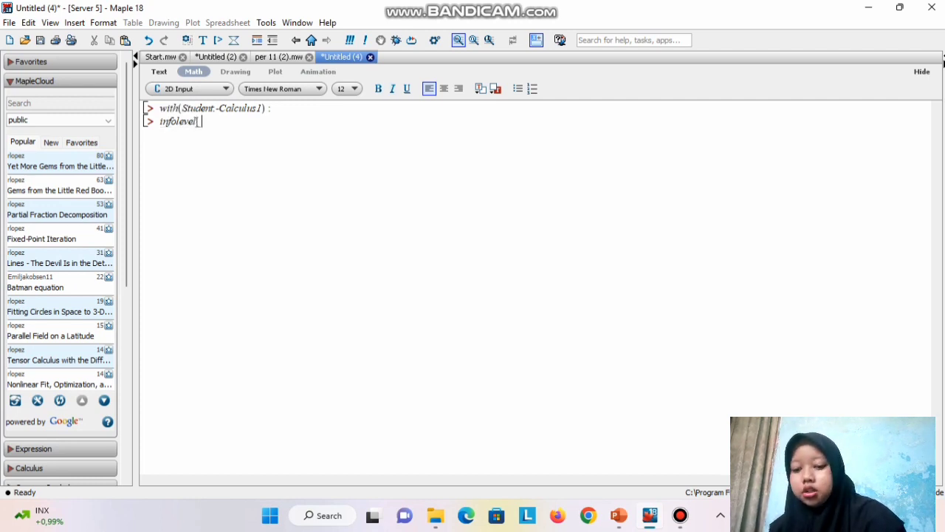
key("Caps_Lock")
type("S")
key("Caps_Lock")
type("tu")
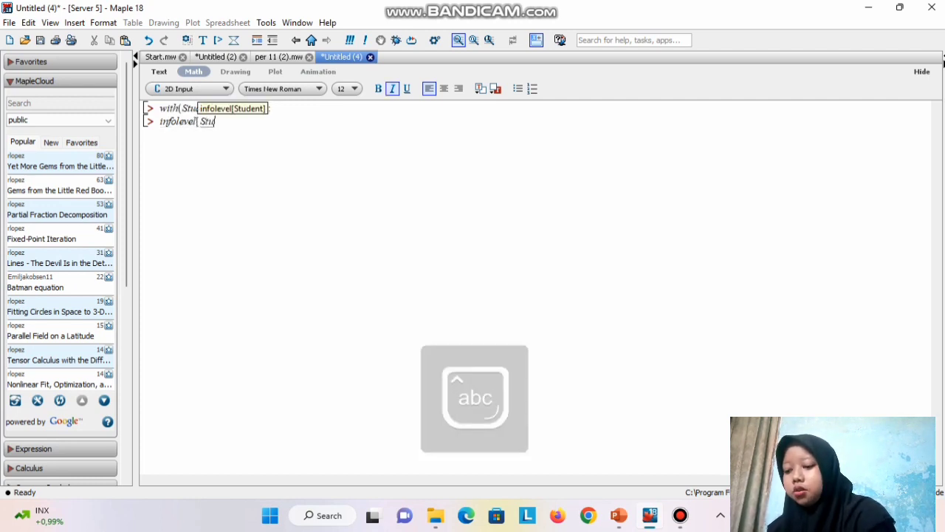
type("dent] ")
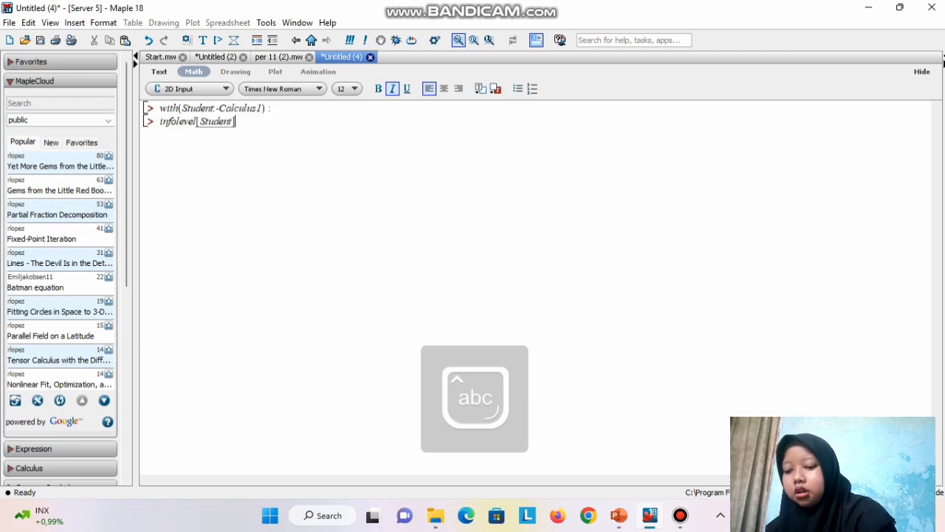
type(":")
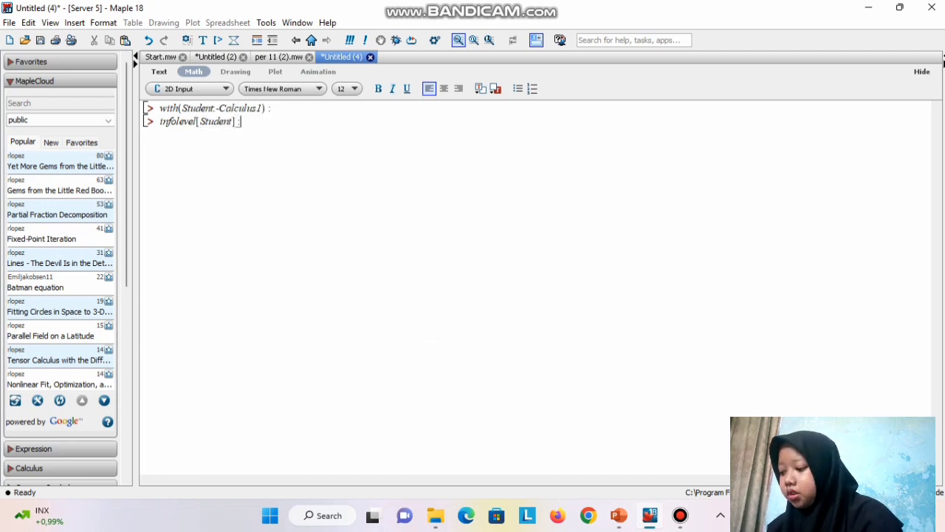
type("= 1 :")
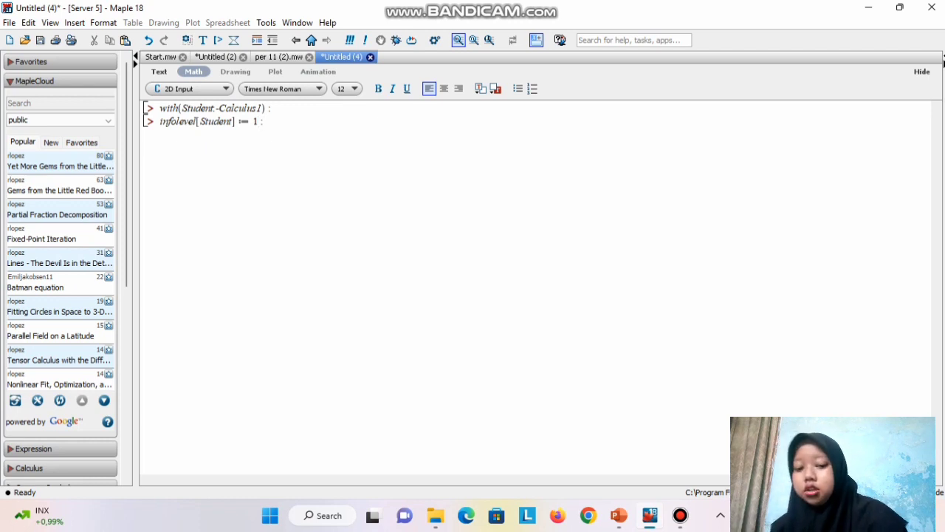
key("Return")
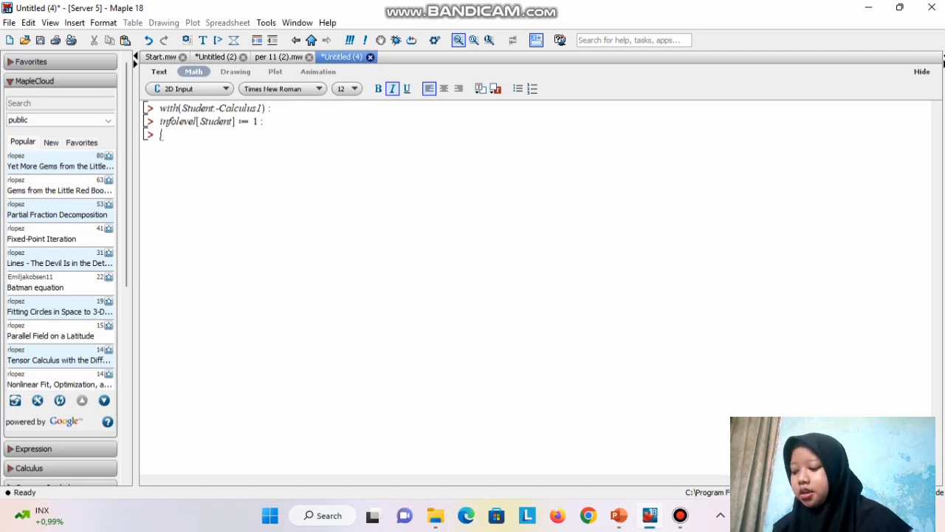
- Define the function by executing g := (x) -> (x+1)^2*exp(x); in the worksheet
type("g")
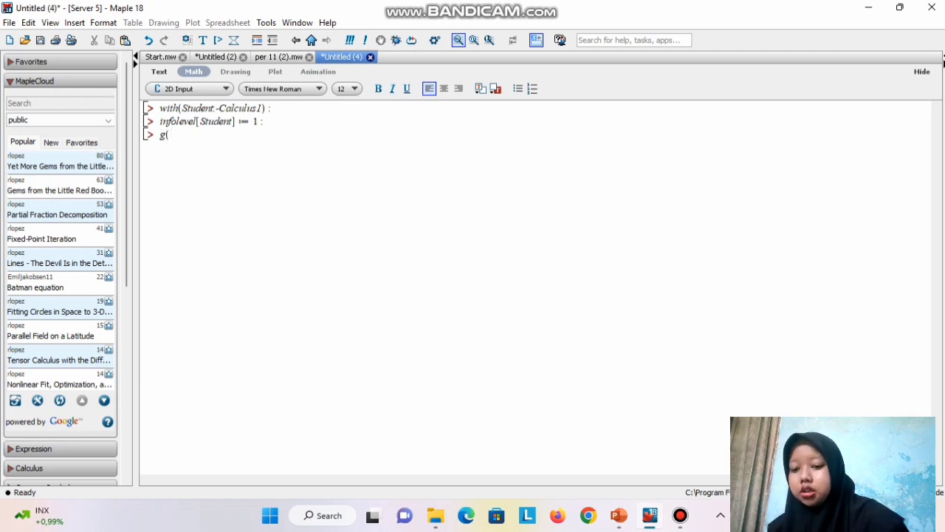
type(":=(x")
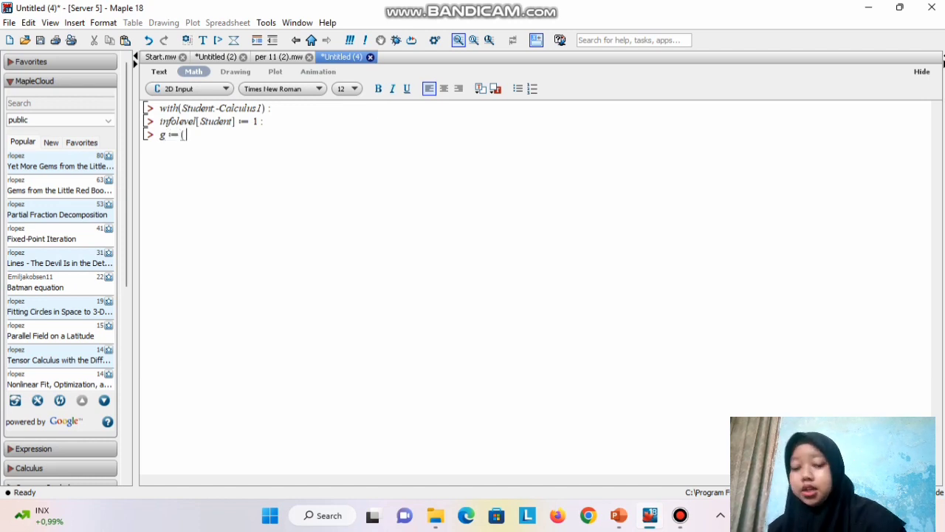
type(")->")
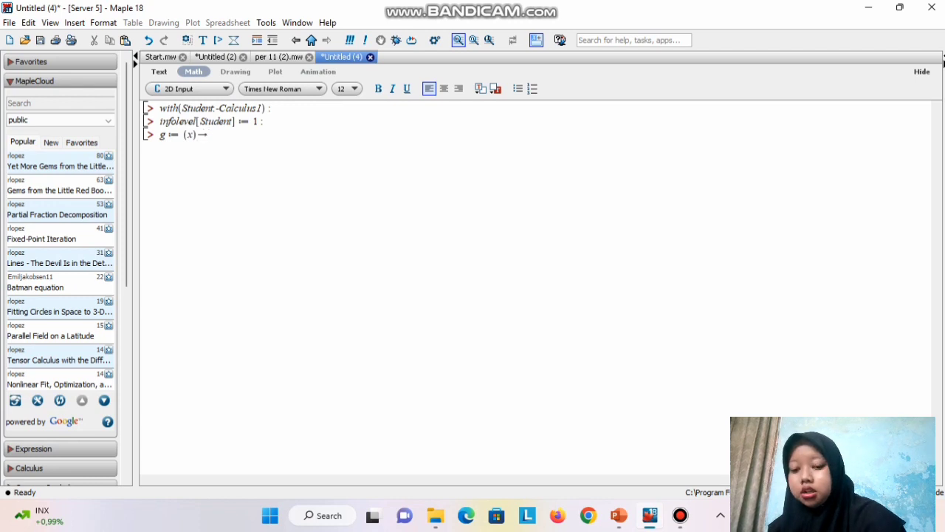
type("(")
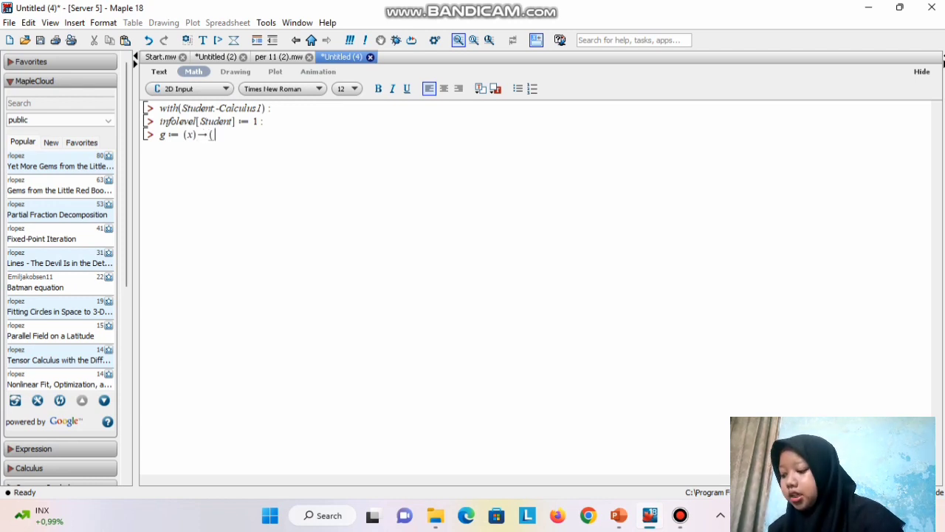
type("x+1")
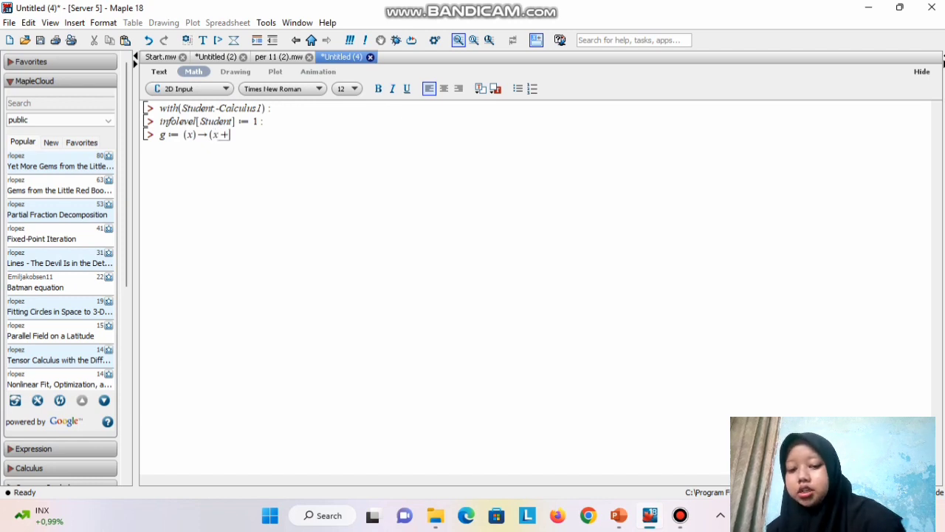
type(")^")
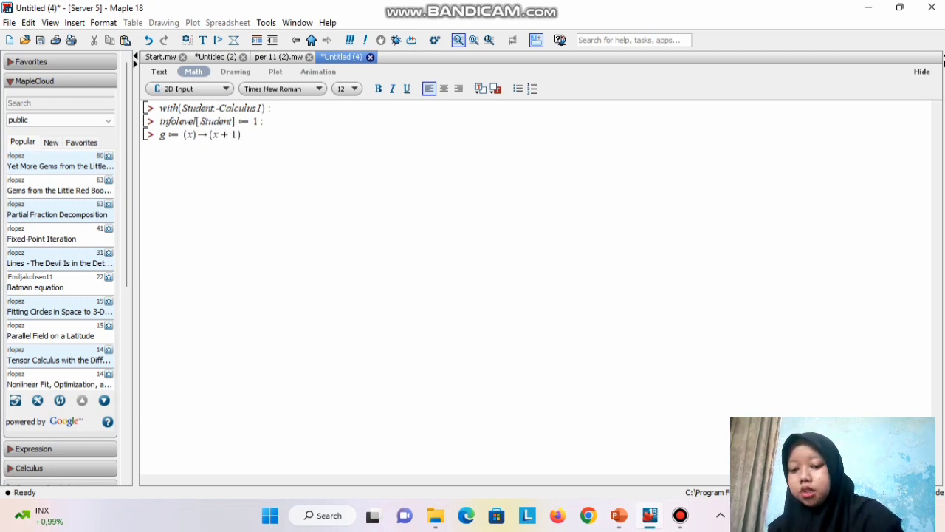
type("3")
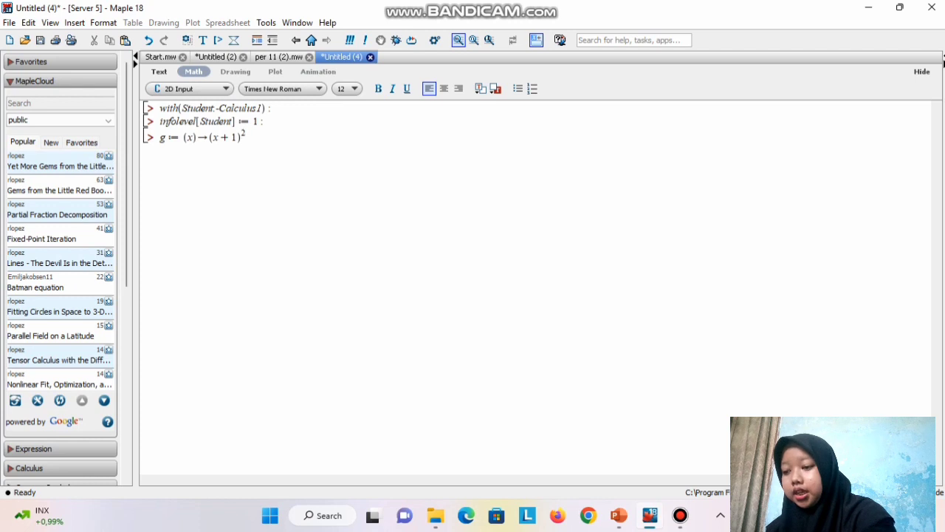
key("Right")
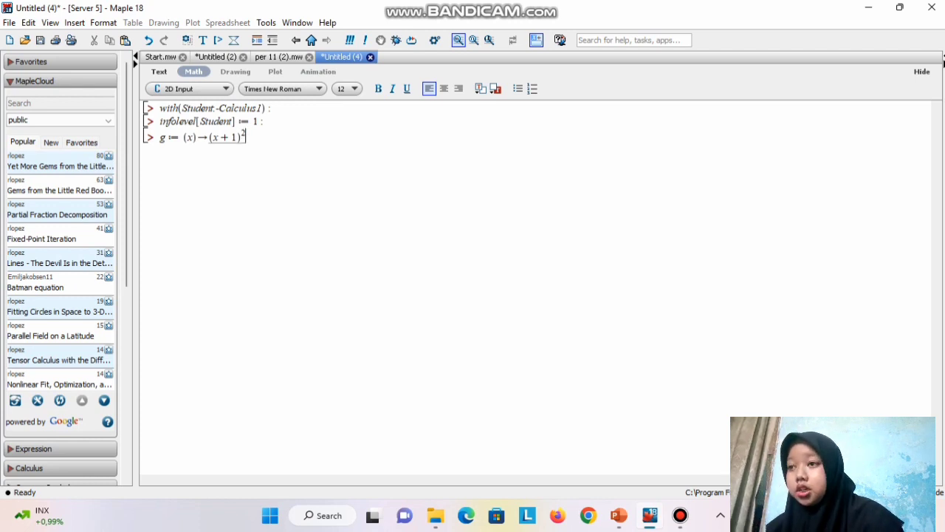
type(";")
type("exp")
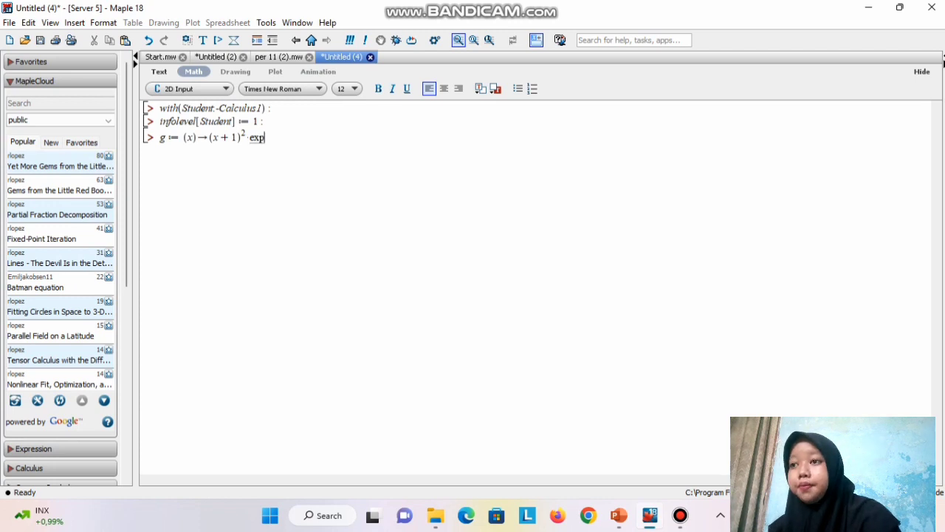
type("(x);")
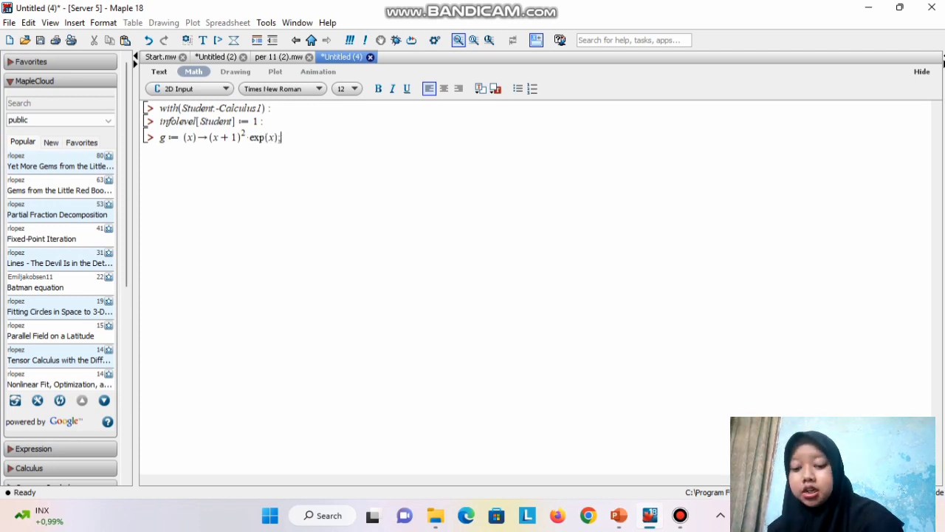
key("Return")
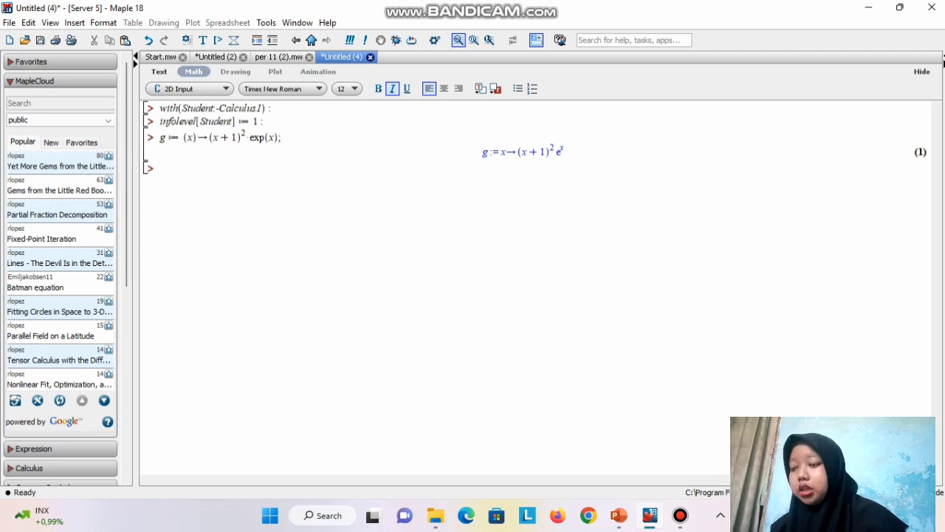
- Apply the change-of-variable rule u = x + 1 to the integral of g by executing Rule[change, u = x + 1](Int(g(x), x));
key("Caps_Lock")
type("R")
key("Caps_Lock")
type("ul")
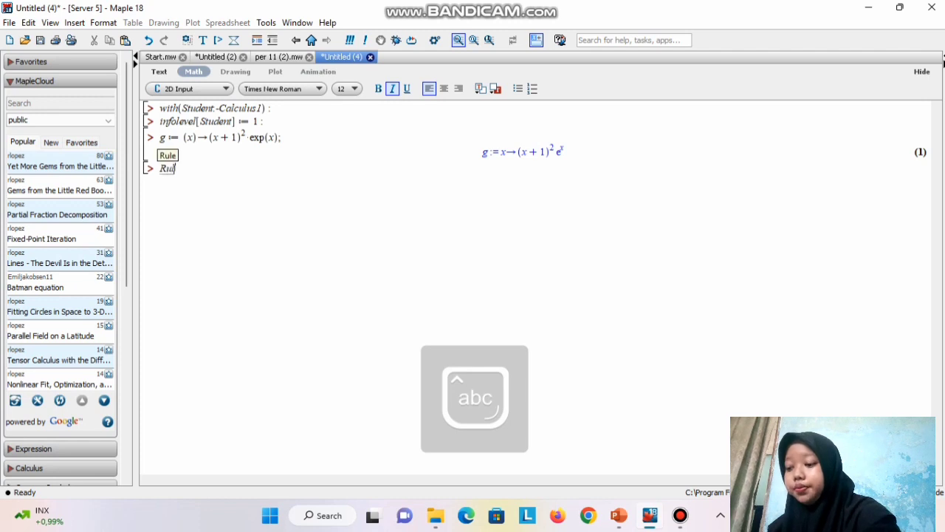
type("e[")
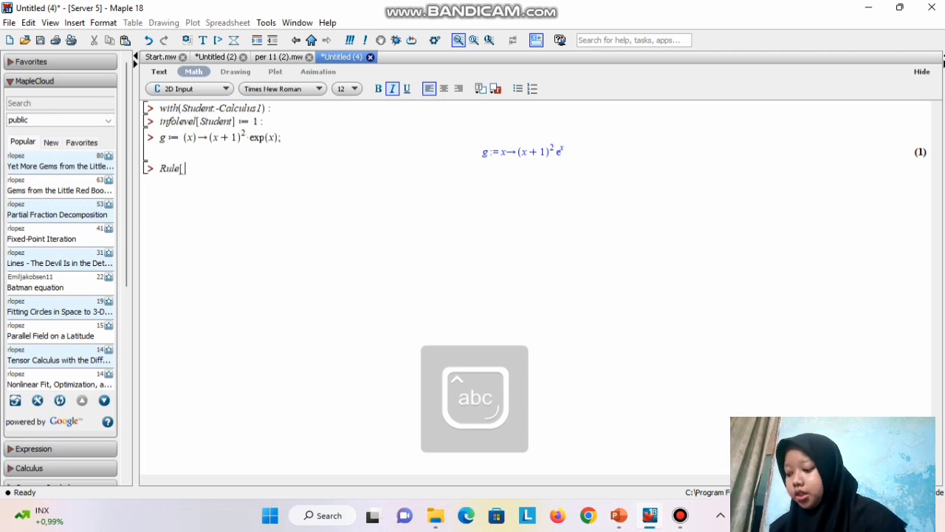
type("change")
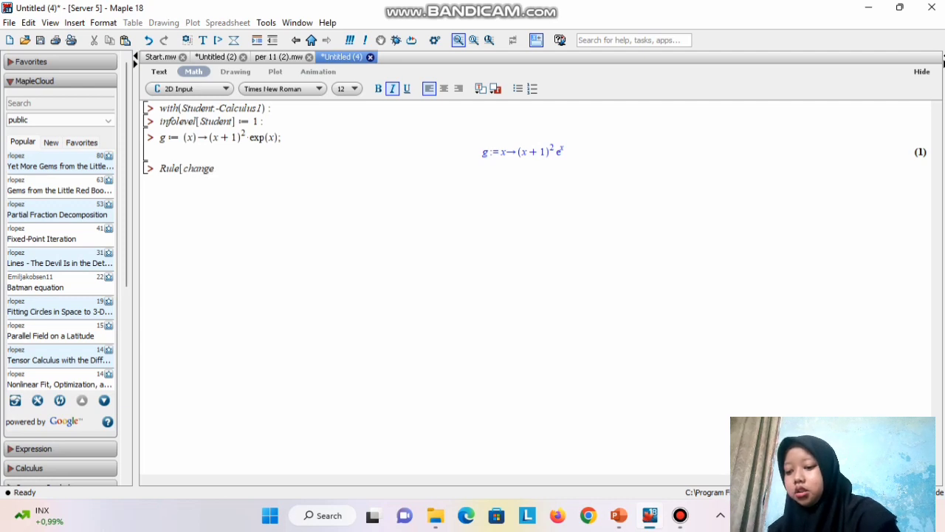
type(",")
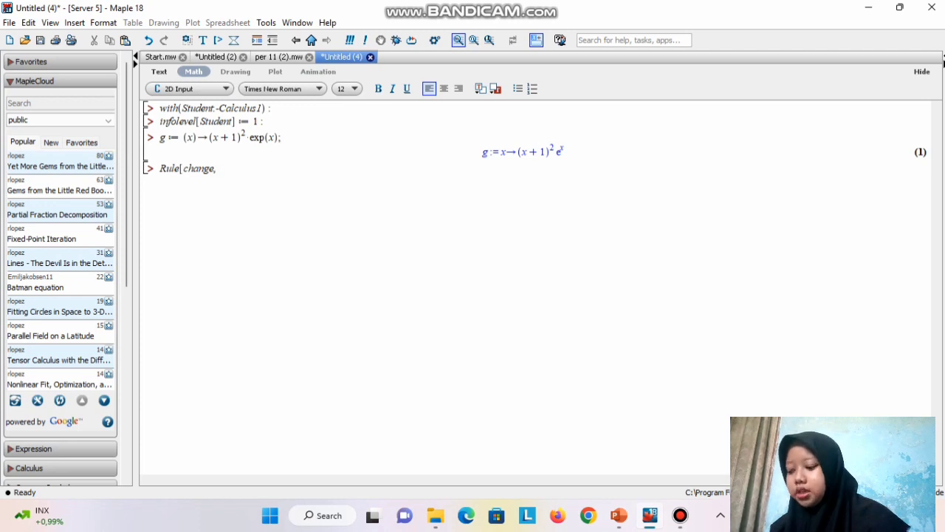
type("u =")
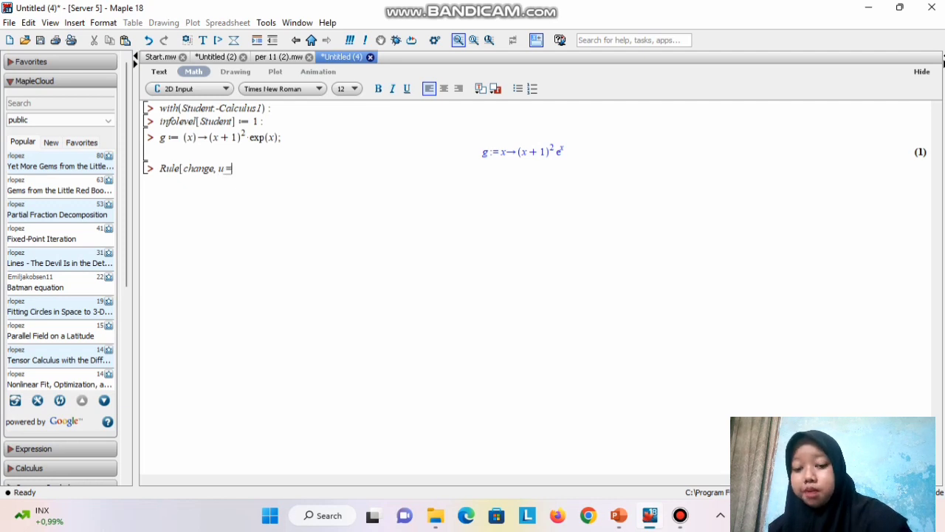
type(" x + 1")
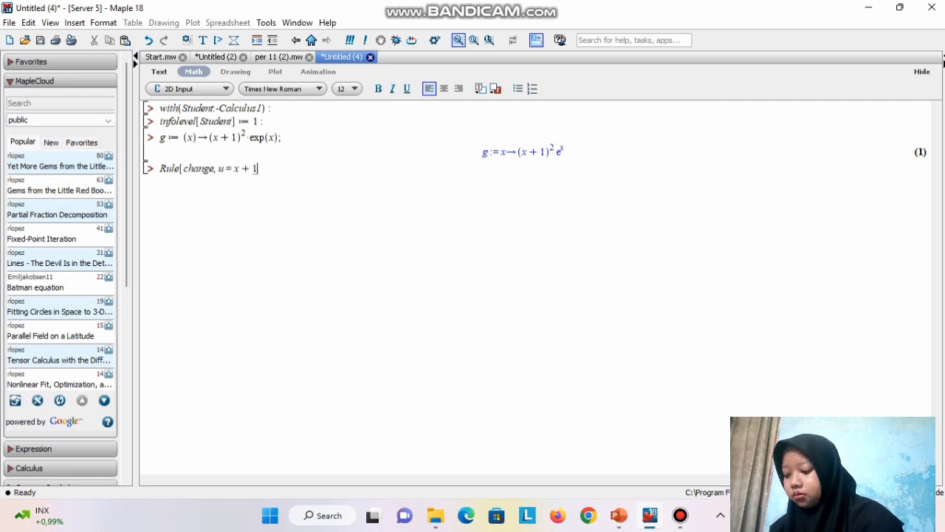
type("]")
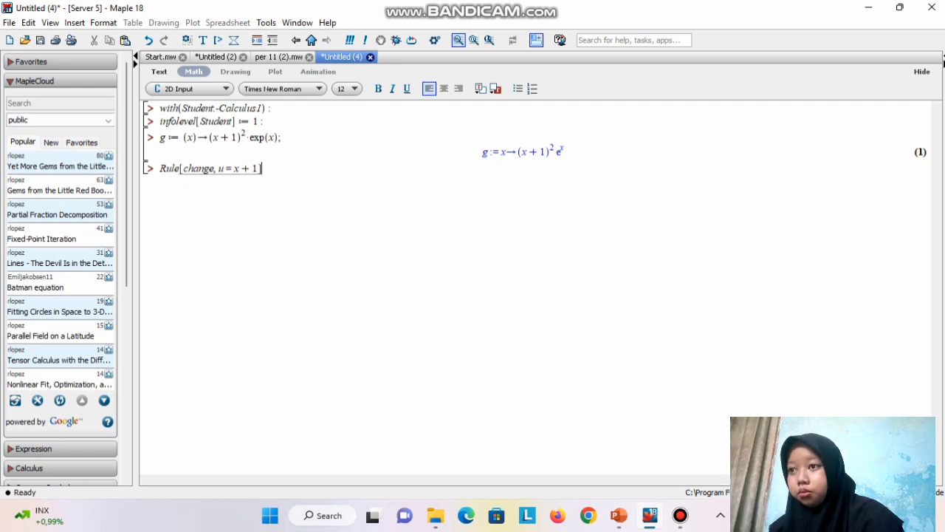
type("(I")
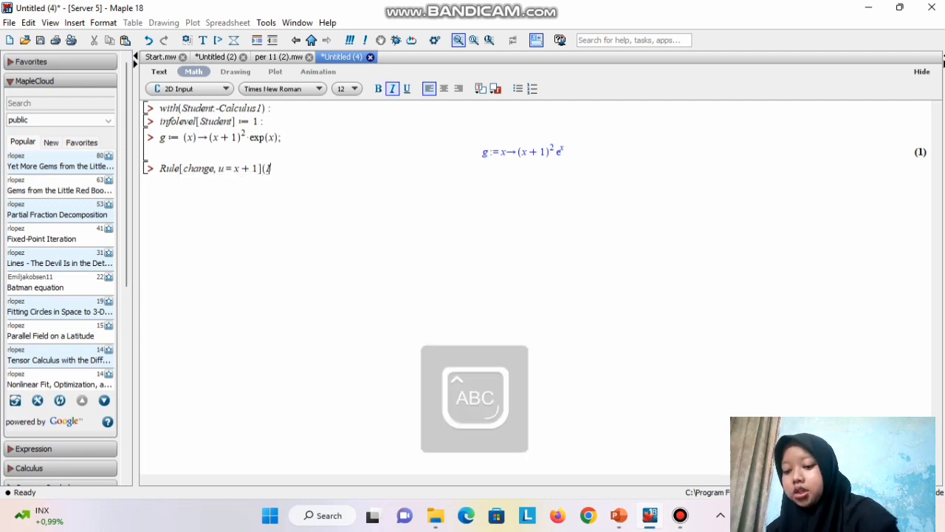
key("Caps_Lock")
type("nt")
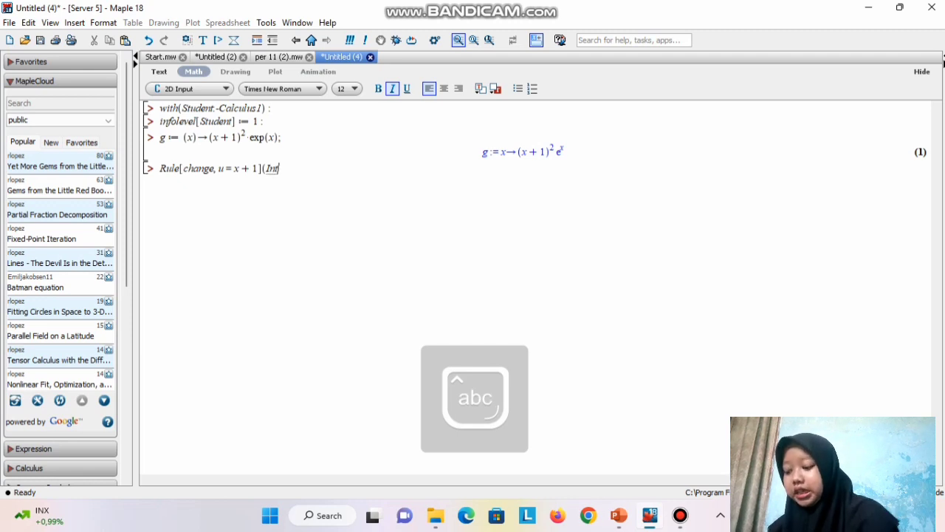
type("(g(x), x")
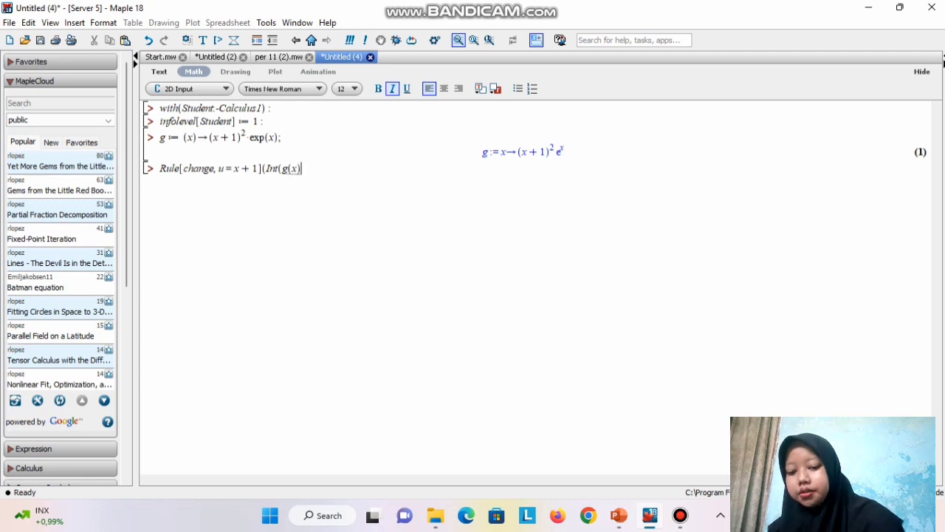
type("))")
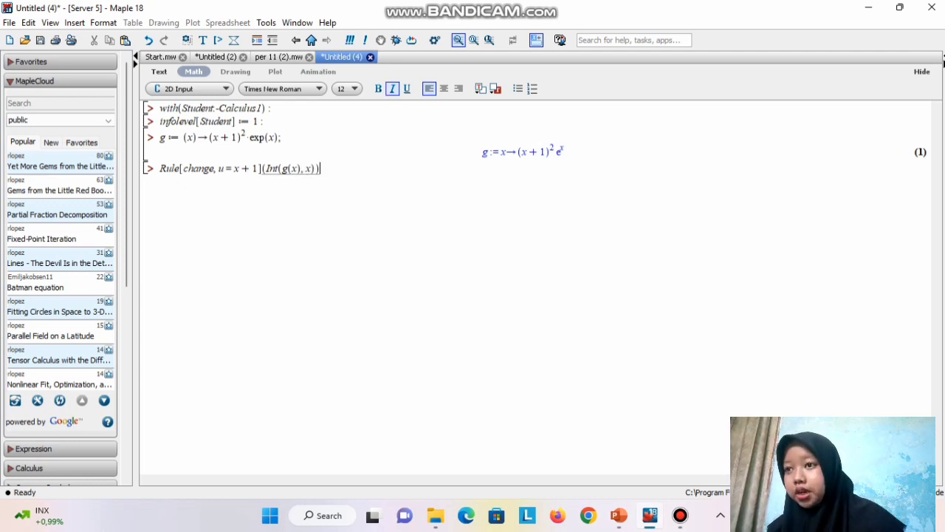
type(";")
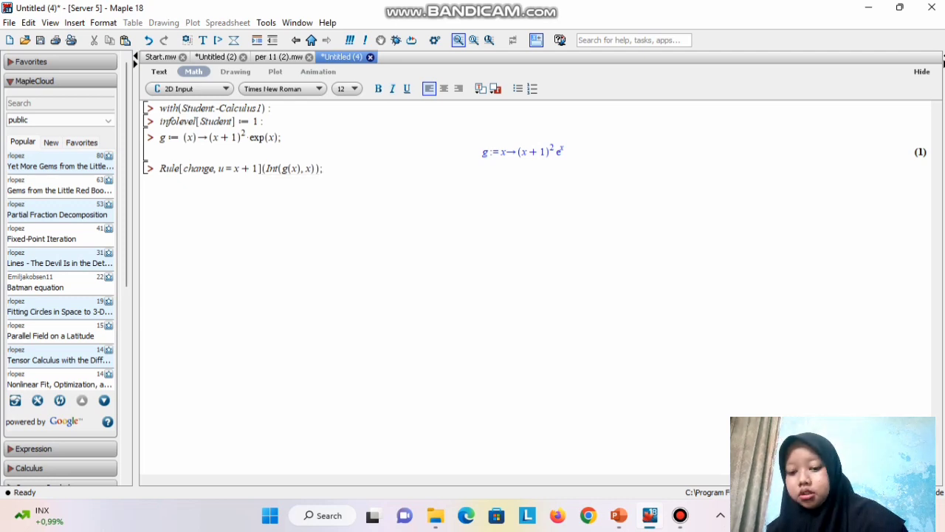
key("Return")
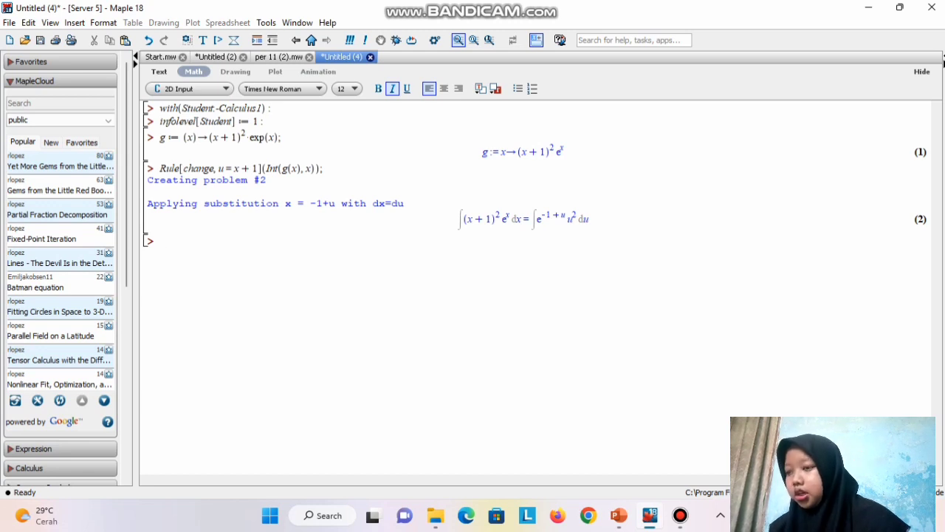
- Apply integration by parts to the previous result with u^2 and exp(u - 1) by executing Rule[parts, u^2, exp(u - 1)](%);
key("Caps_Lock")
key("Caps_Lock")
type("Rule[")
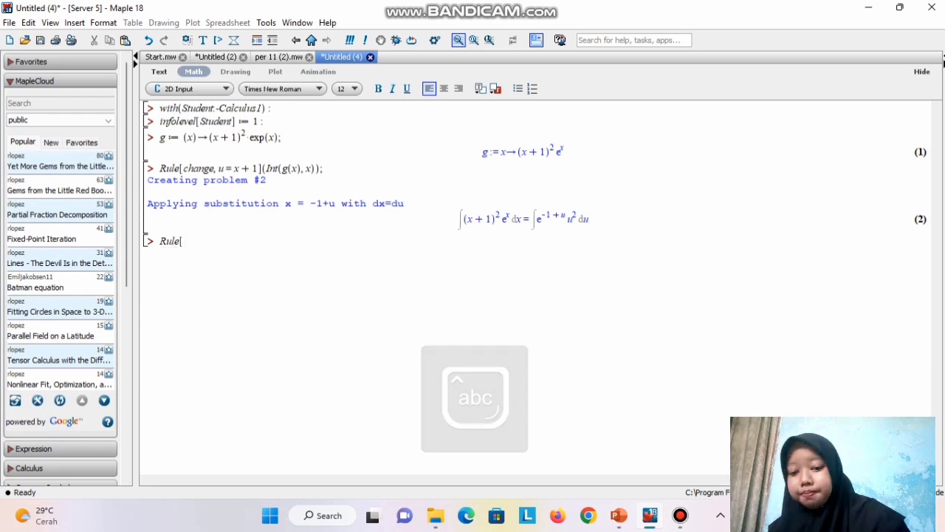
type("parts")
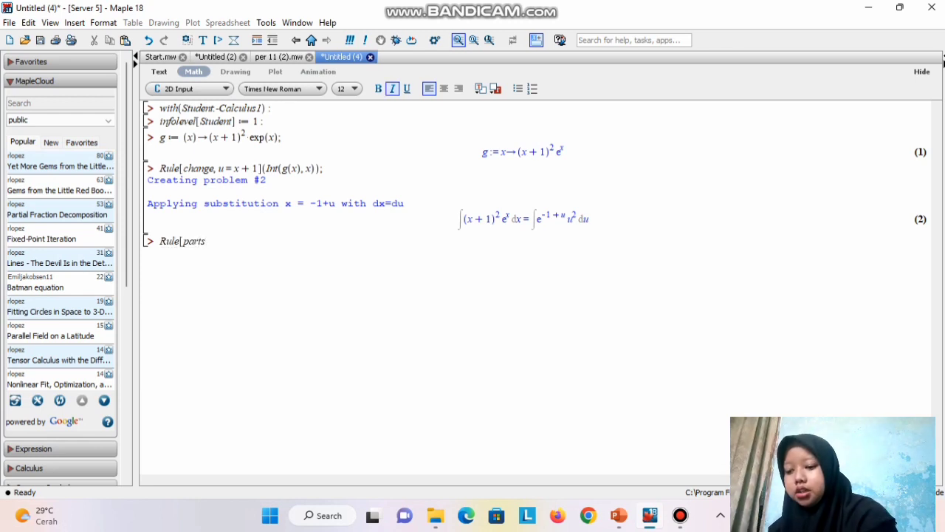
type(", u^2")
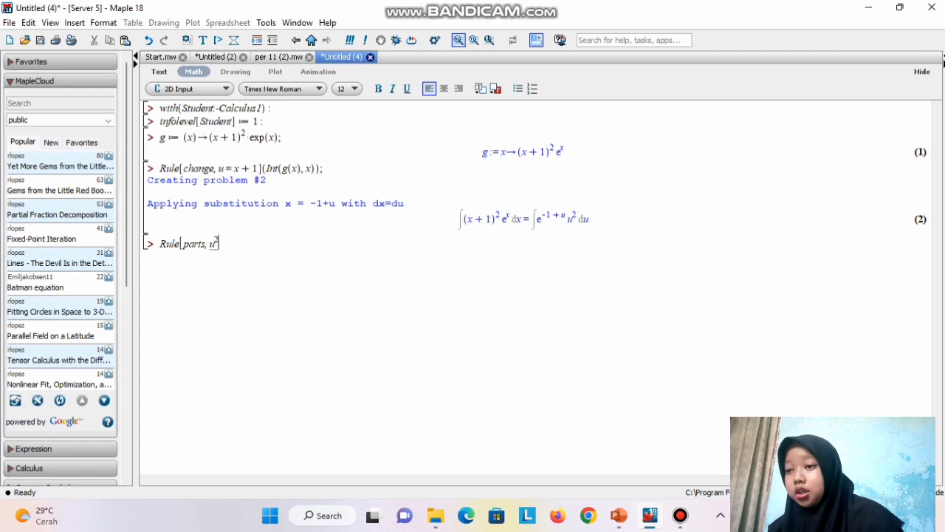
key("Right")
type(", exp")
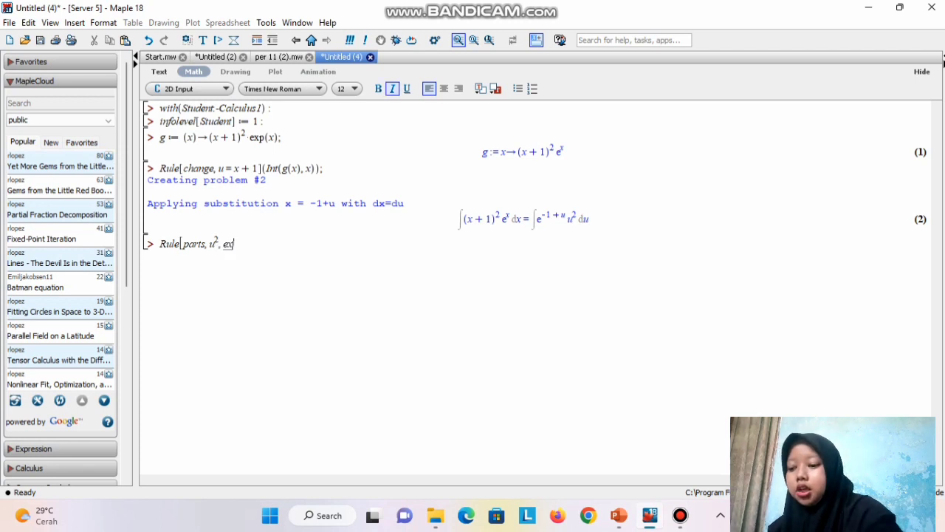
type("(")
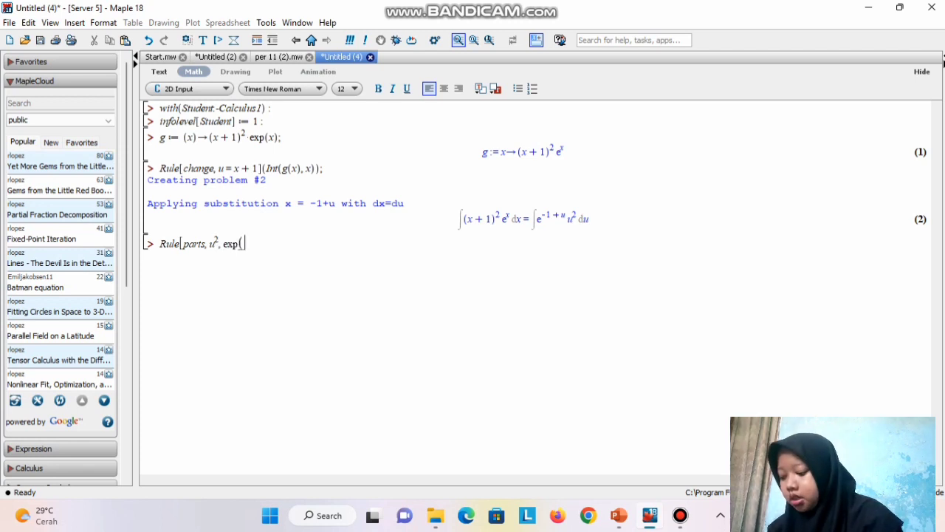
type("u - 1")
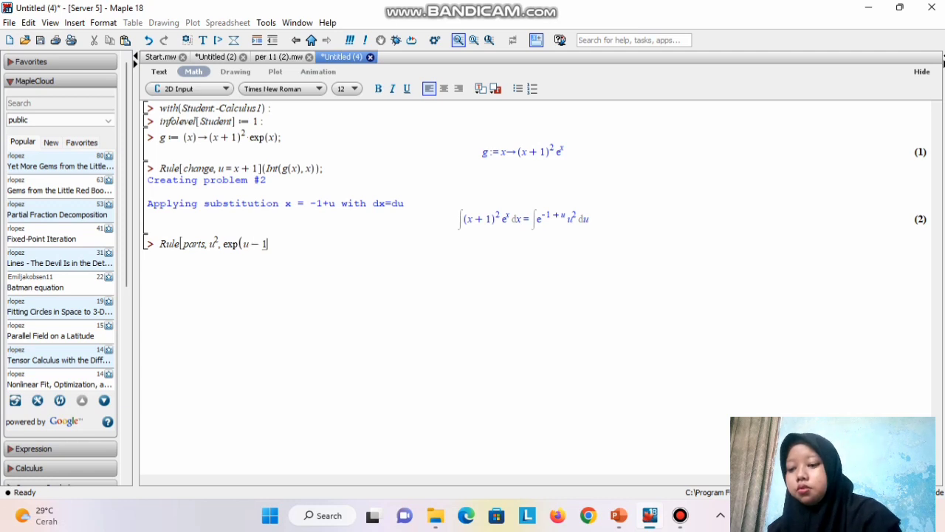
type(")")
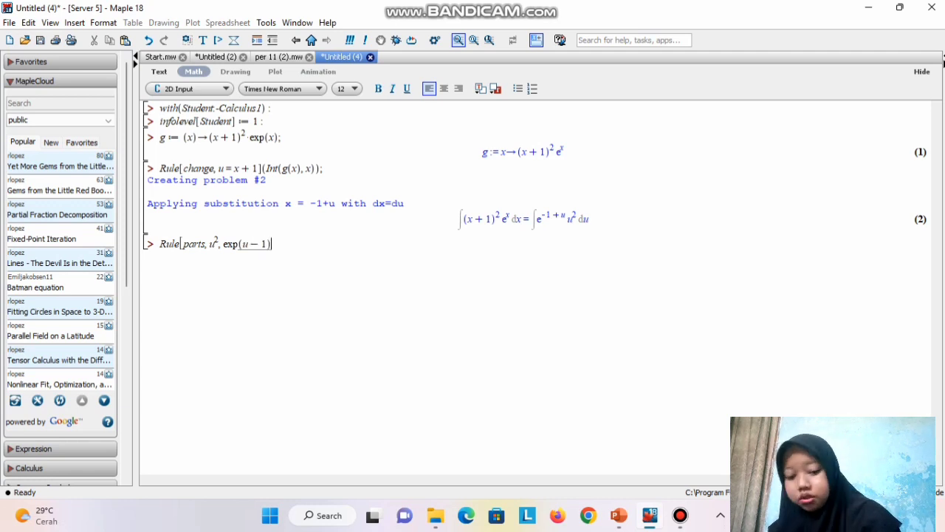
type("]")
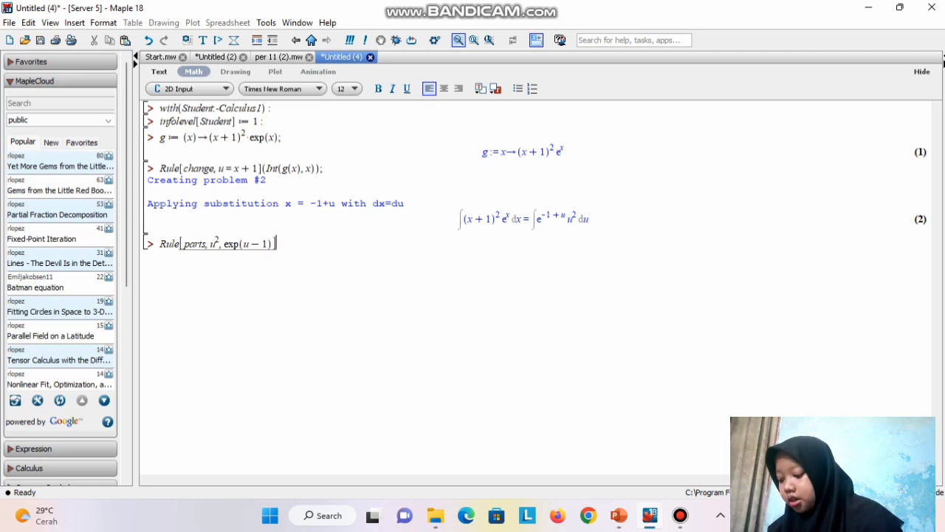
type("(%)")
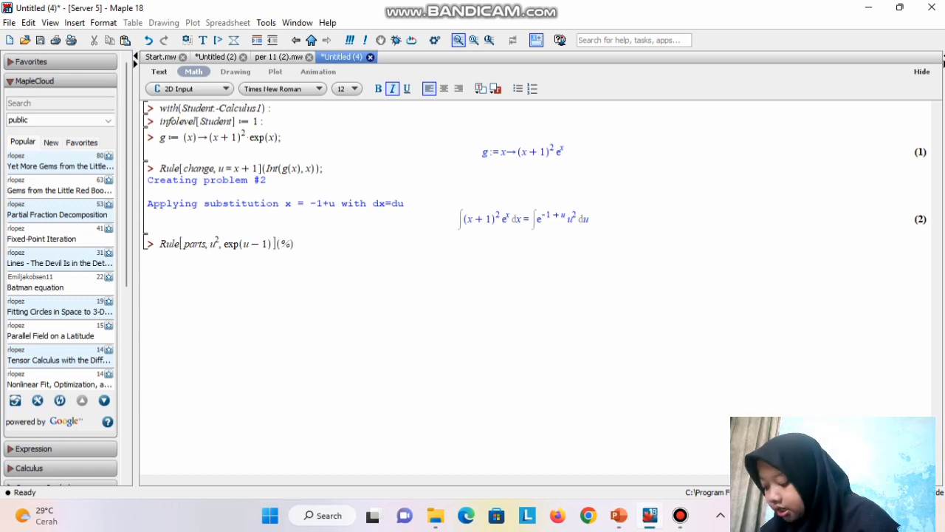
type(";")
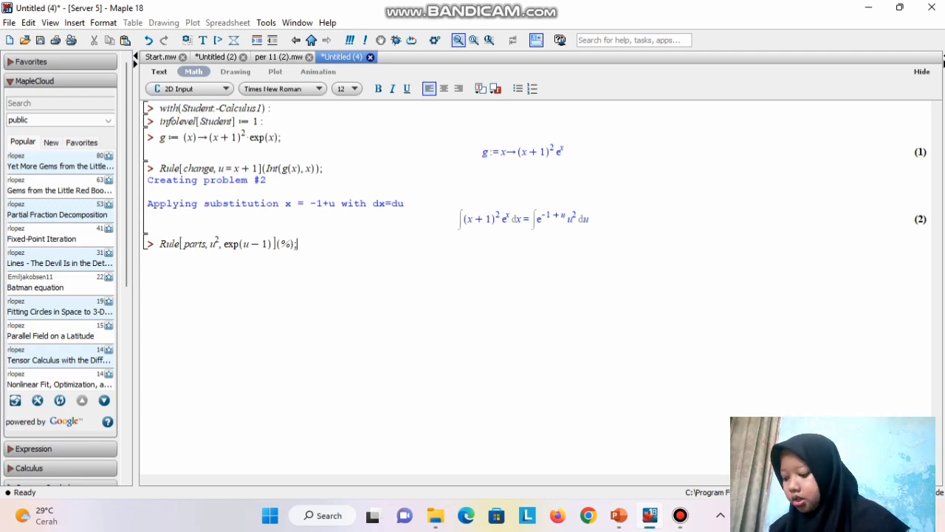
key("Return")
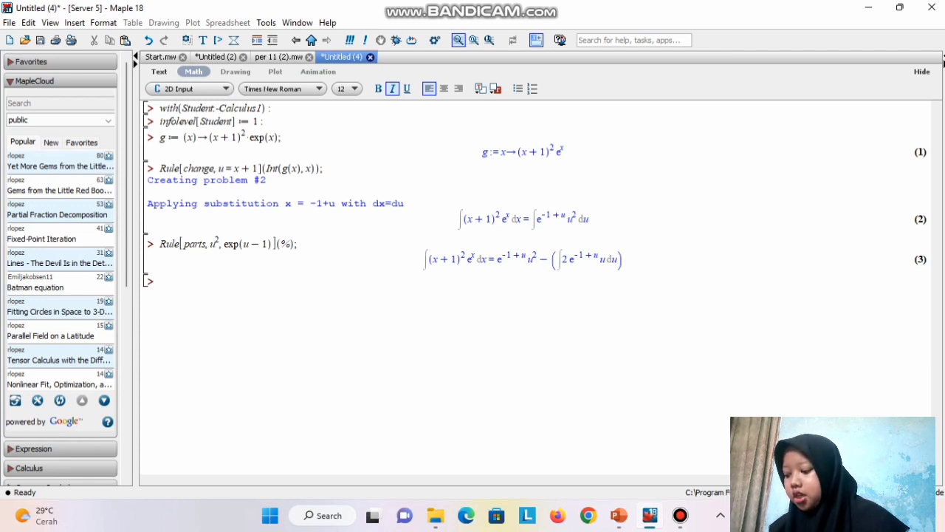
- Apply the constant multiple rule to the previous result by executing Rule[constantmultiple](%);
key("Caps_Lock")
type("R")
key("Caps_Lock")
type("ule[")
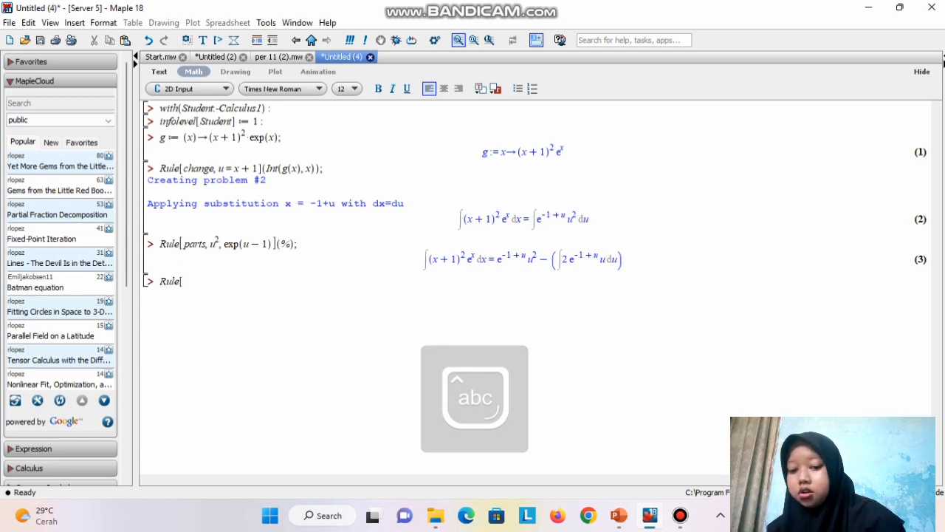
type("const")
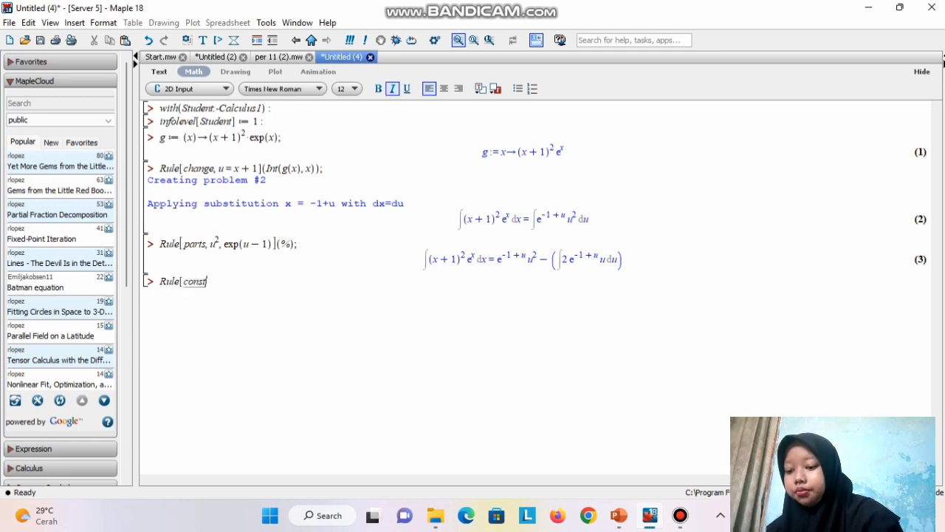
type("antmultipl")
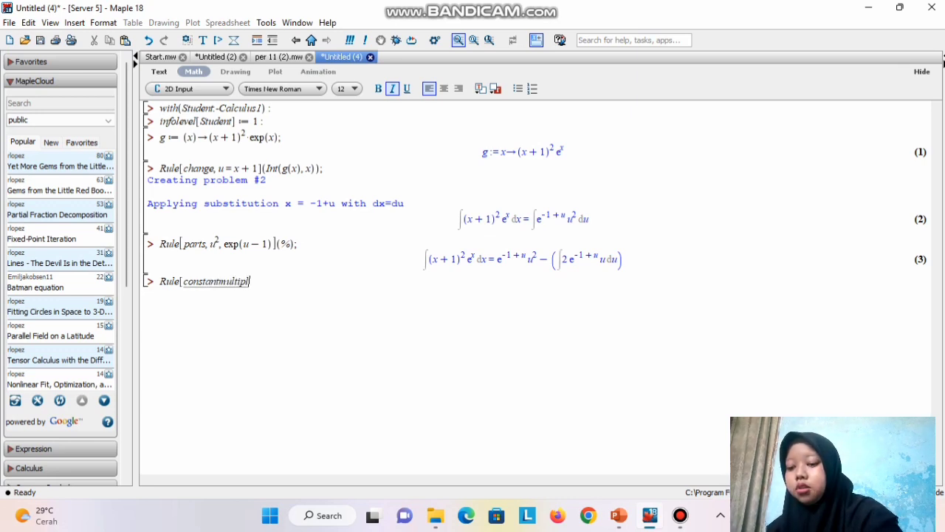
type("e")
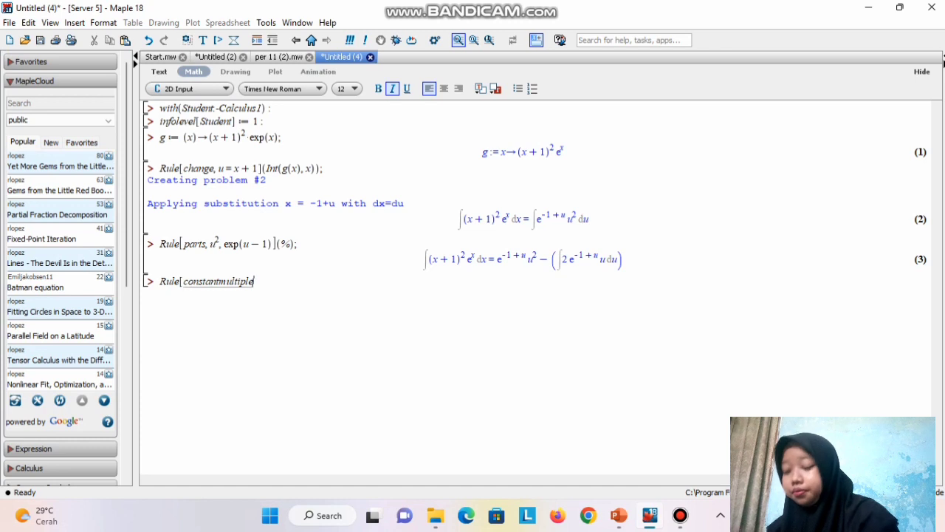
type("](%)")
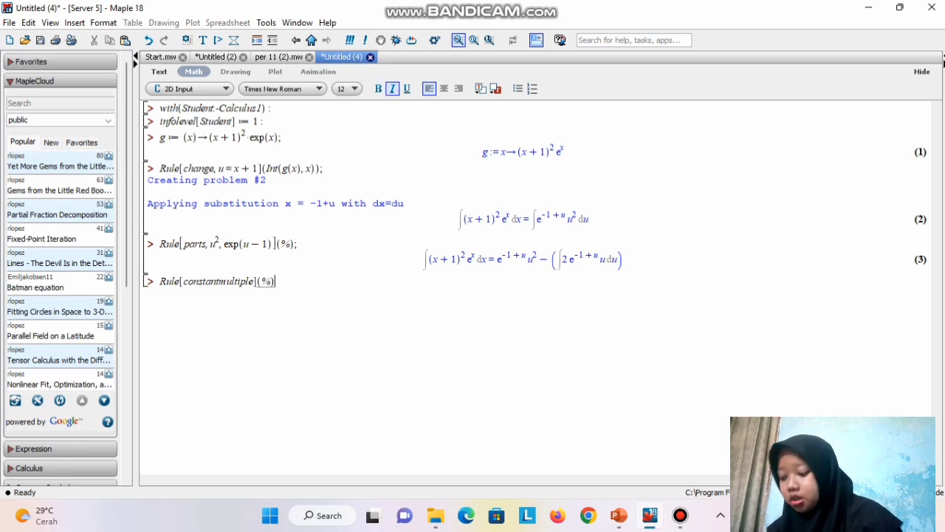
type(";")
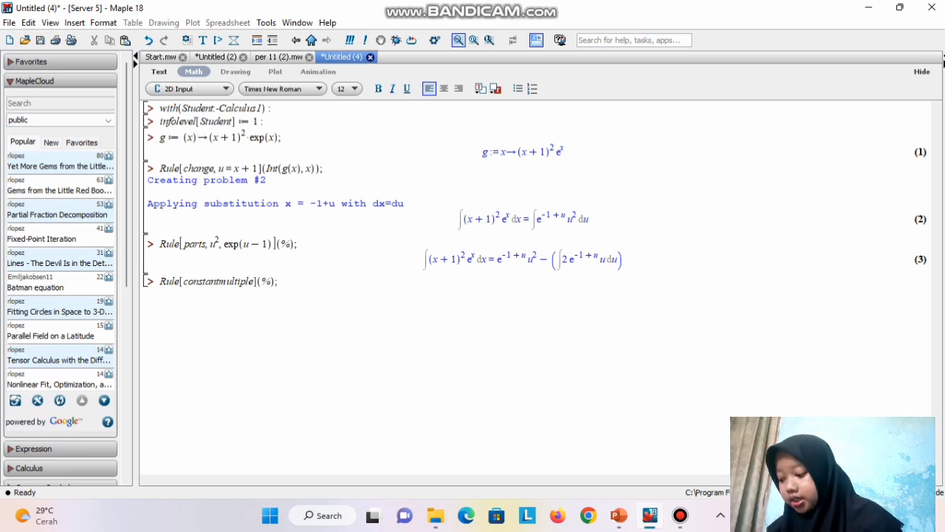
key("Return")
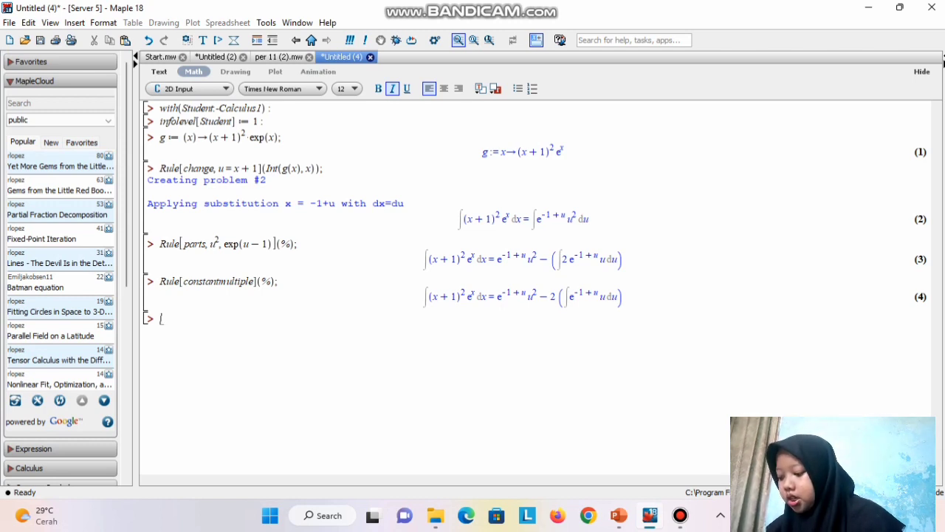
- Apply integration by parts to the previous result with u and exp(u - 1) by executing Rule[parts, u, exp(u - 1)](%);
key("Caps_Lock")
type("R")
key("Caps_Lock")
type("ule")
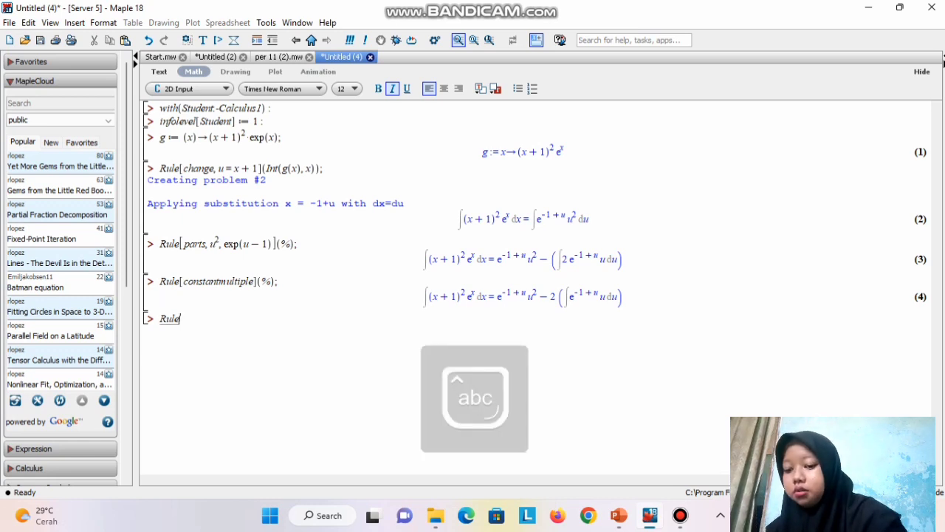
type("[p")
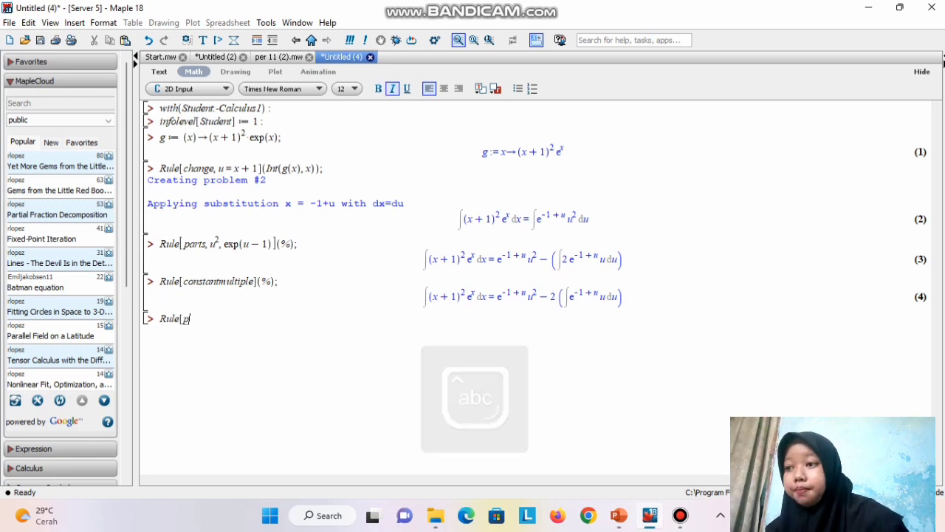
type("arts")
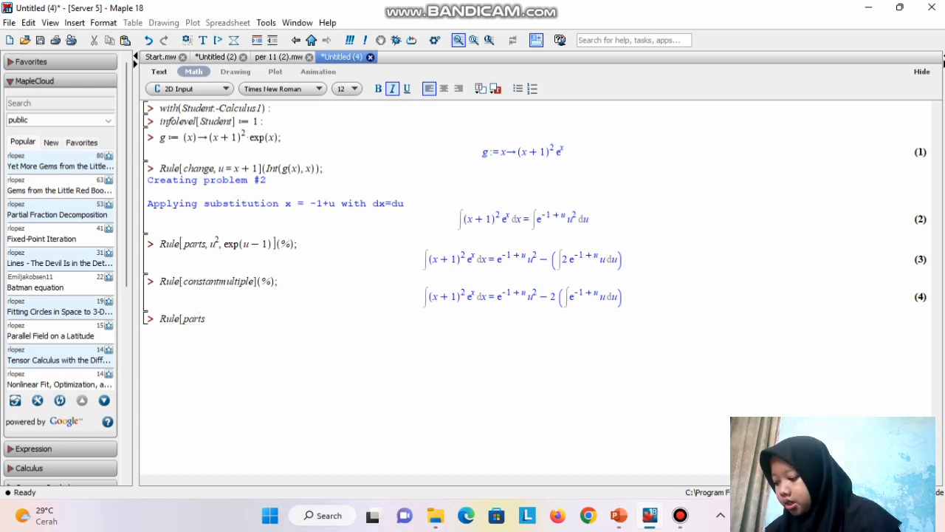
type(", u, exp")
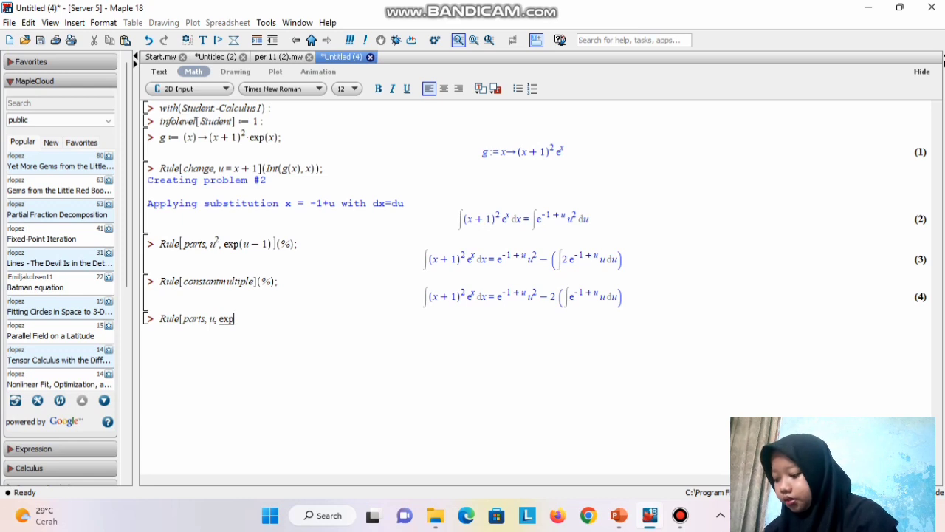
type("(u-1")
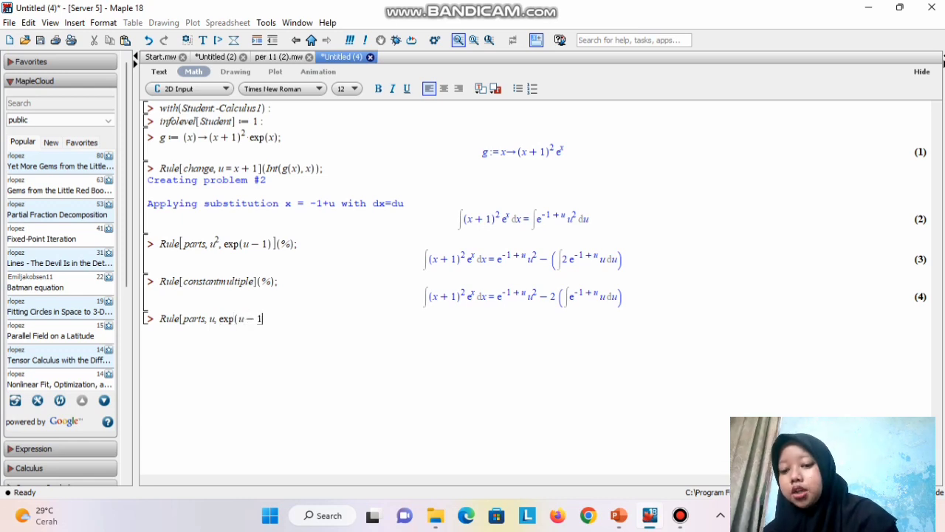
type(")]")
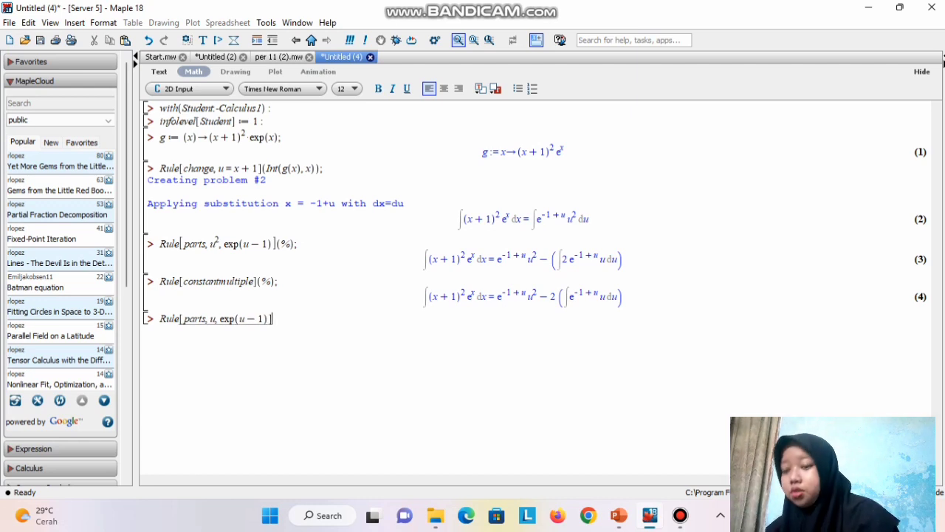
type("(")
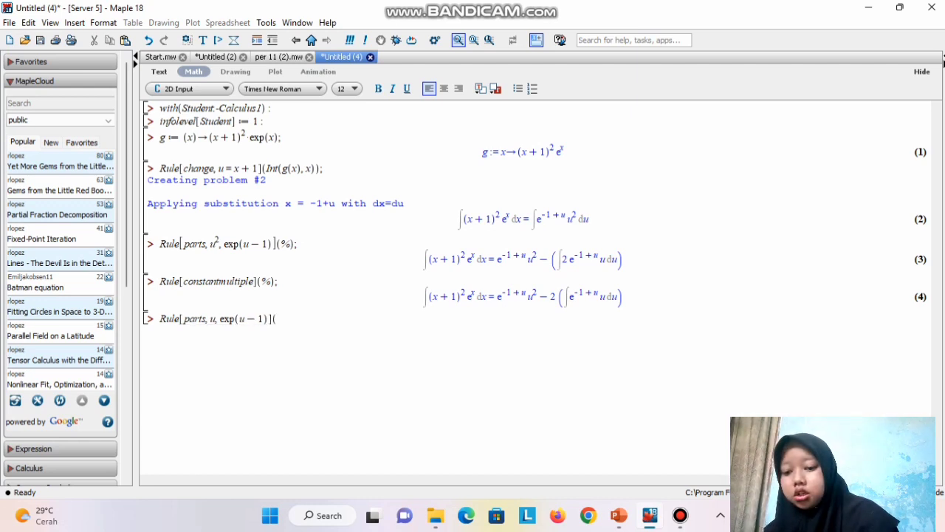
type("%)")
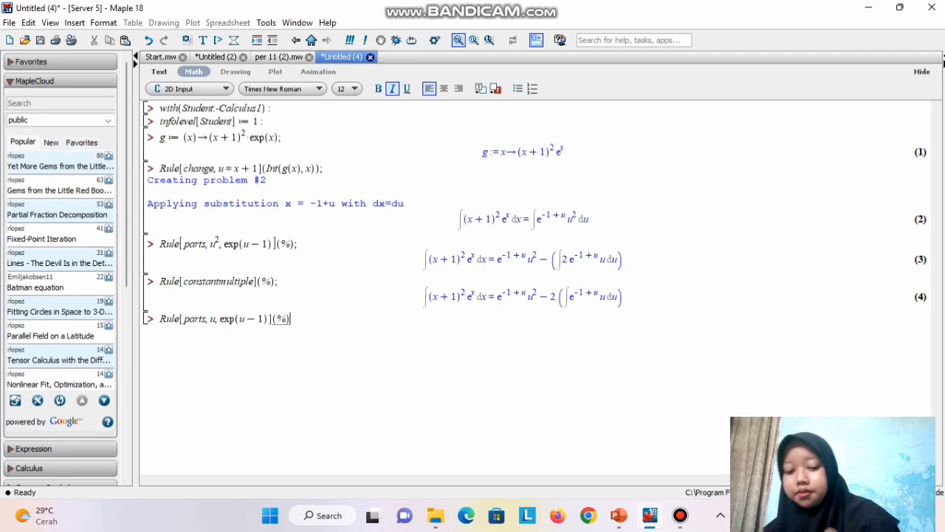
type(";")
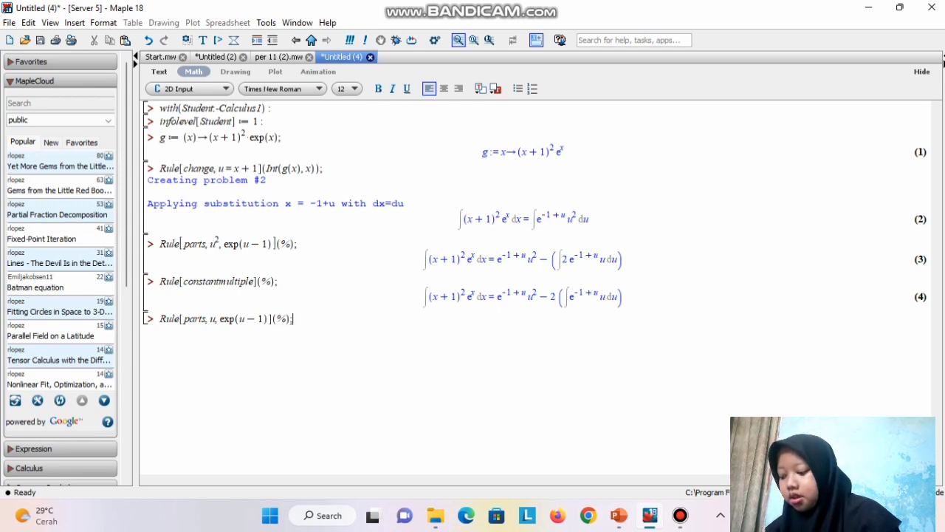
key("Return")
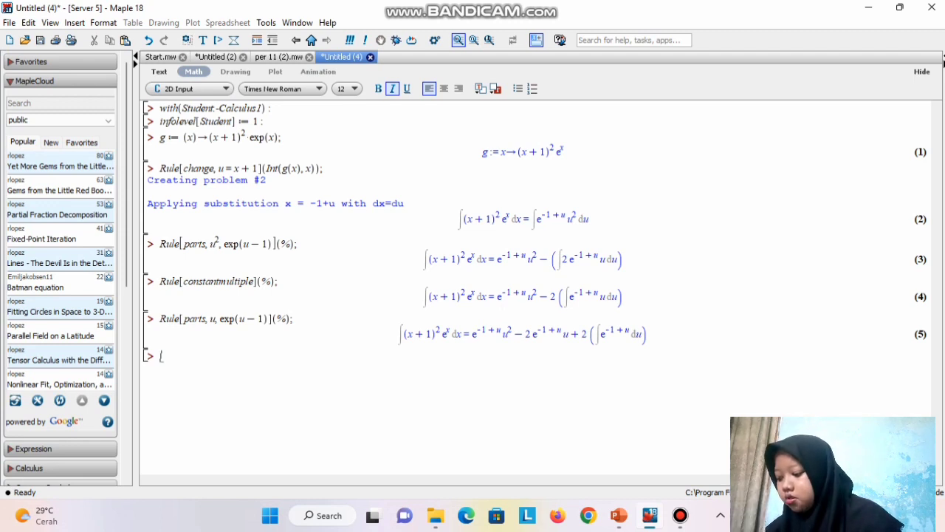
- Apply the change-of-variable rule y = u - 1 to the previous result by executing Rule[change, y = u - 1](%);
key("Caps_Lock")
type("R")
key("Caps_Lock")
type("u")
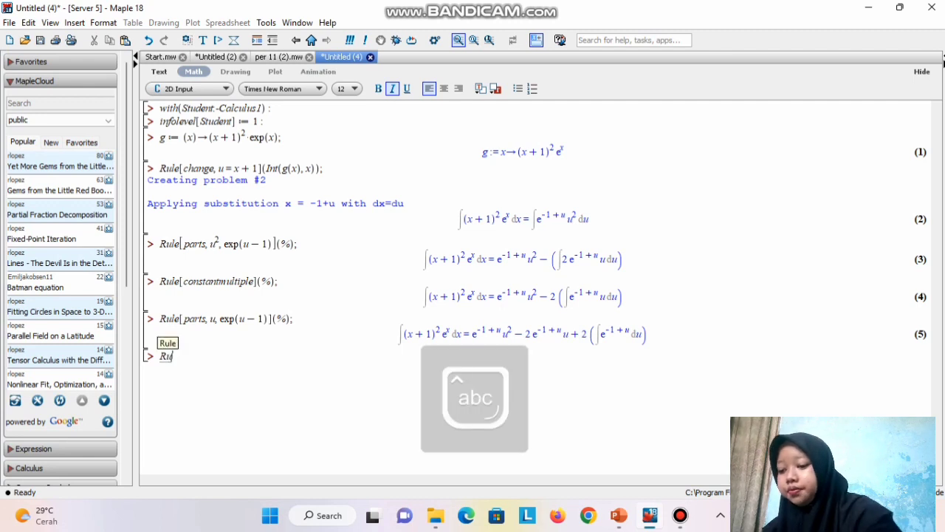
type("l")
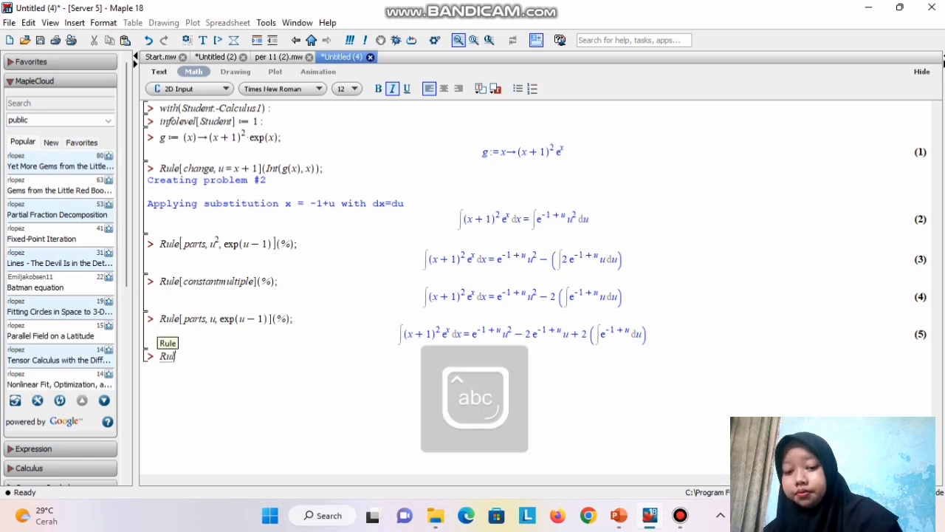
type("e")
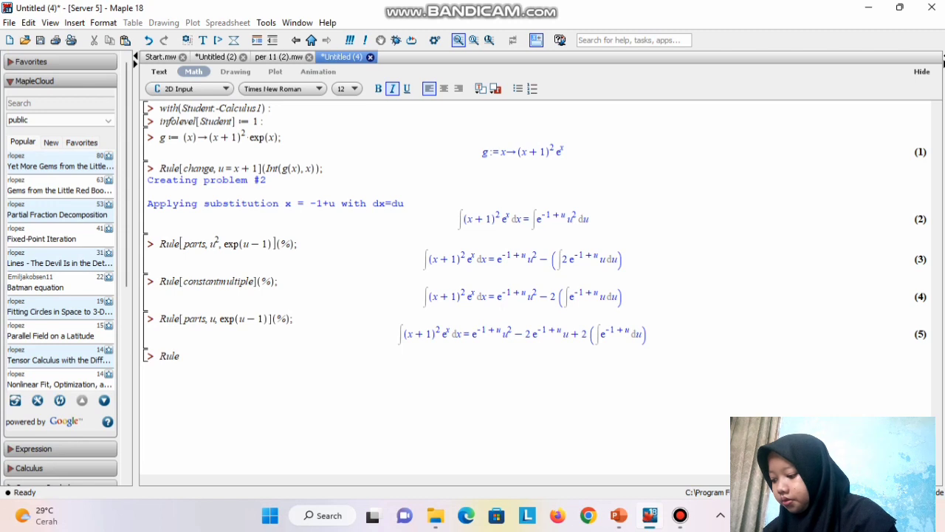
type("[")
key("BackSpace")
type("[change")
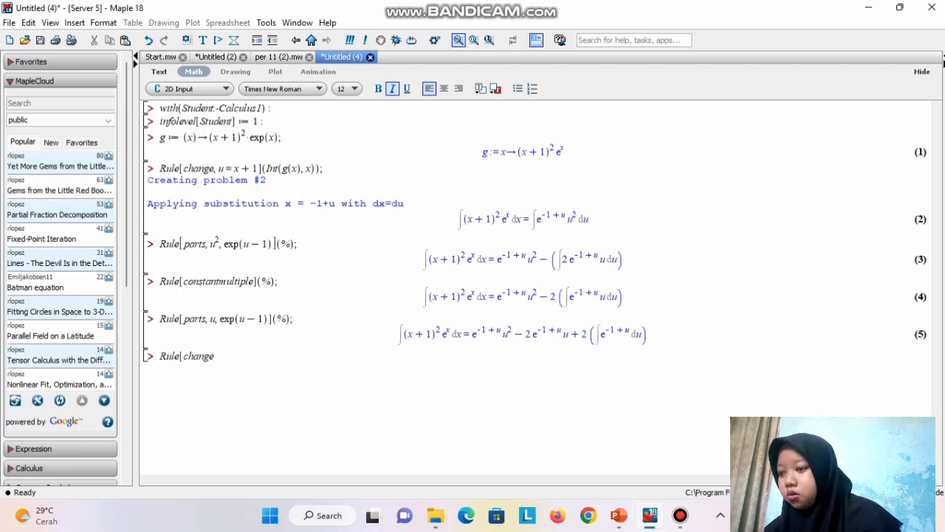
type(", y")
type("=u")
type("-1")
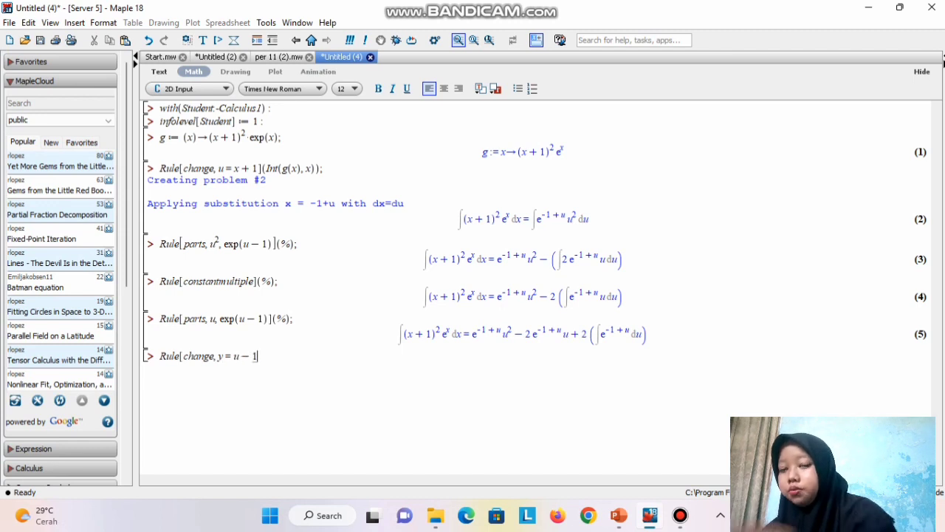
type("]")
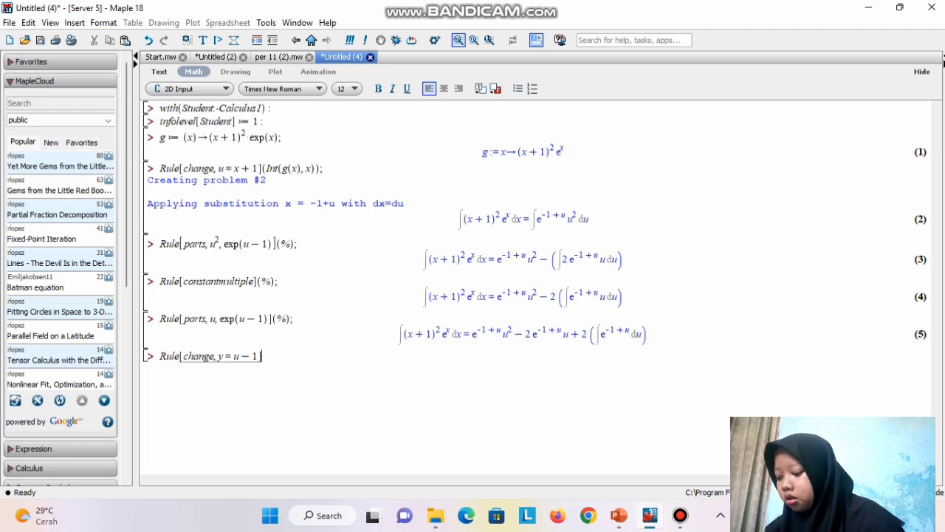
type("(")
type("%")
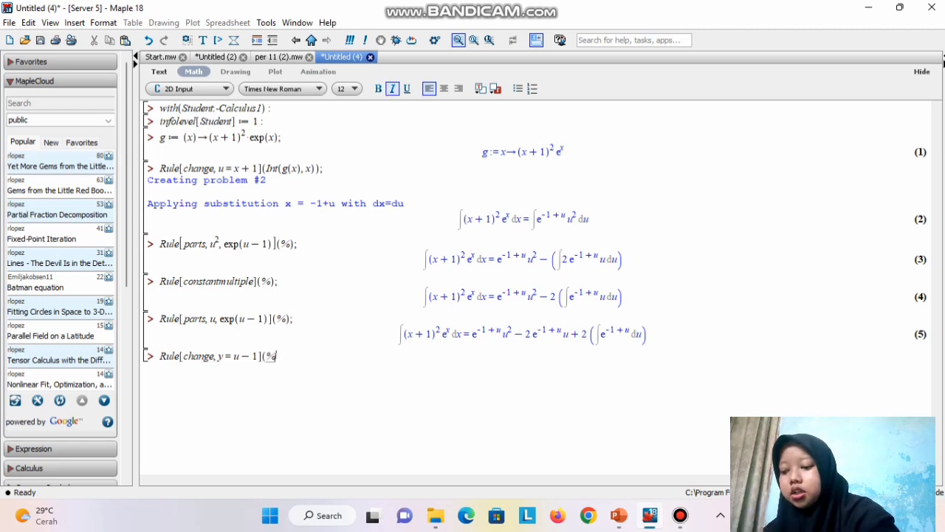
type(");")
key("Return")
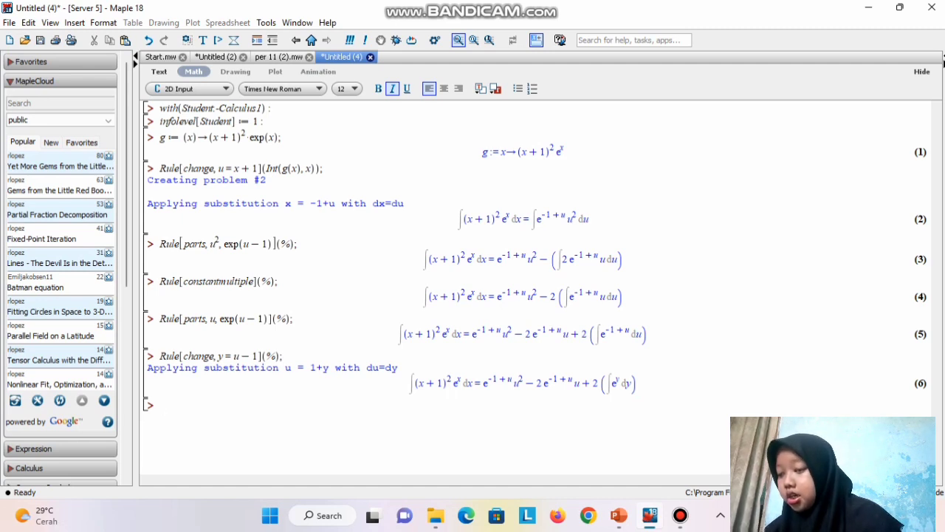
- Apply the exponential rule to the remaining integral by executing Rule[exp](%);
key("Caps_Lock")
type("R")
key("Caps_Lock")
type("ul")
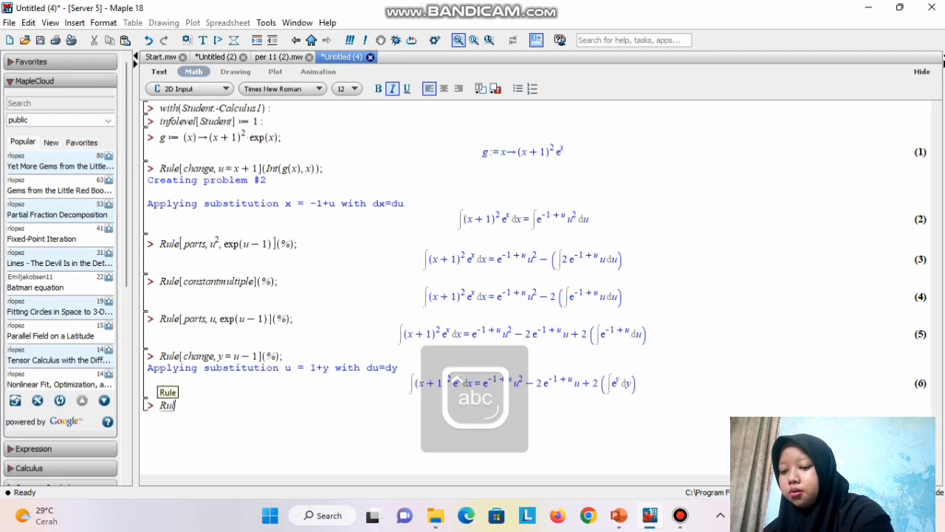
type("e[c")
type("xp")
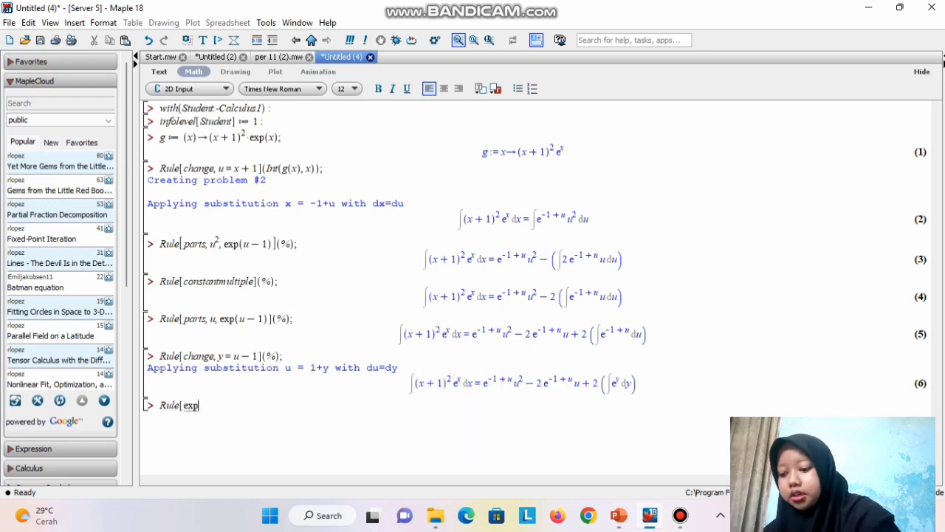
type("]")
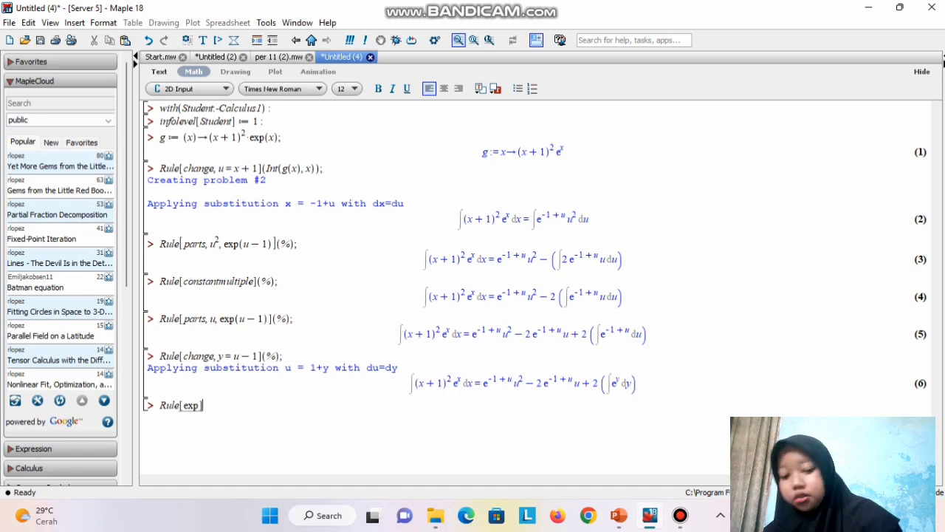
type("(")
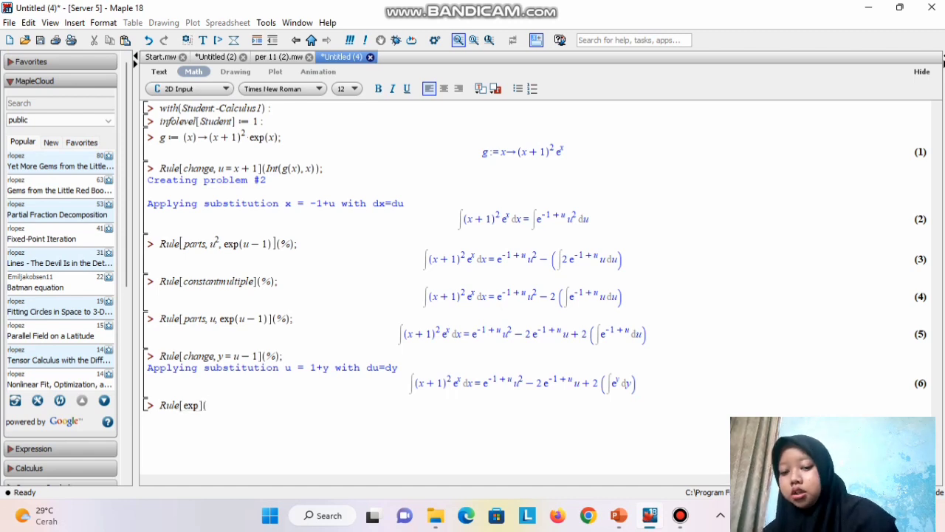
type("%)")
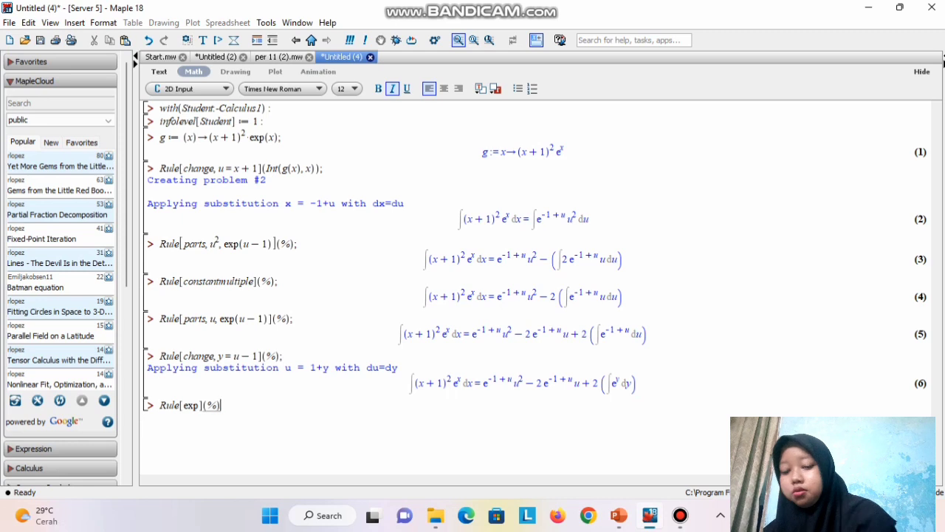
type(";")
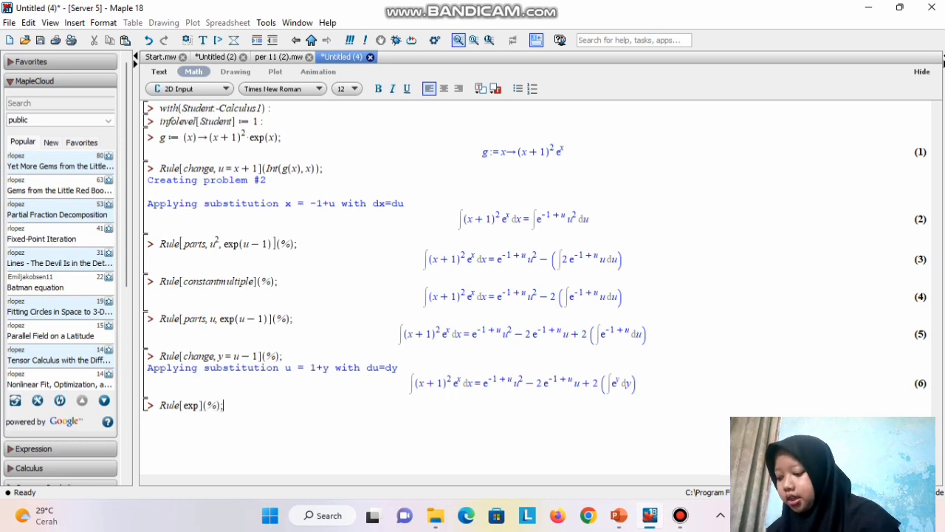
key("Return")
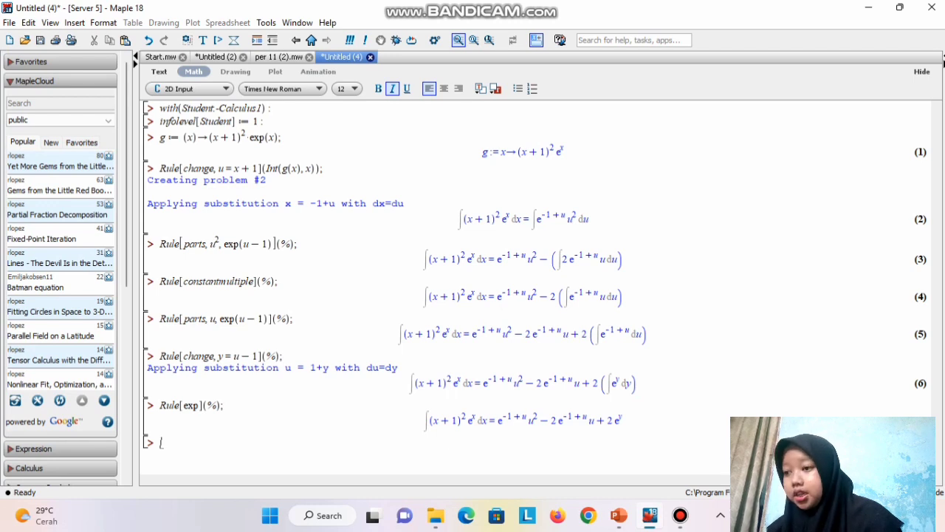
- Revert the y = u - 1 substitution in the previous result by executing Rule[revert](%);
key("Caps_Lock")
key("Caps_Lock")
type("Rule")
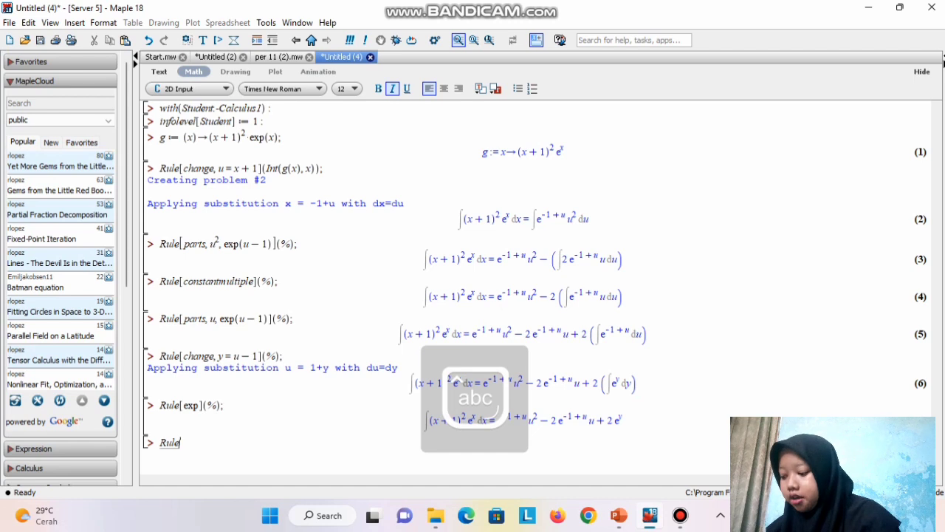
type("[re")
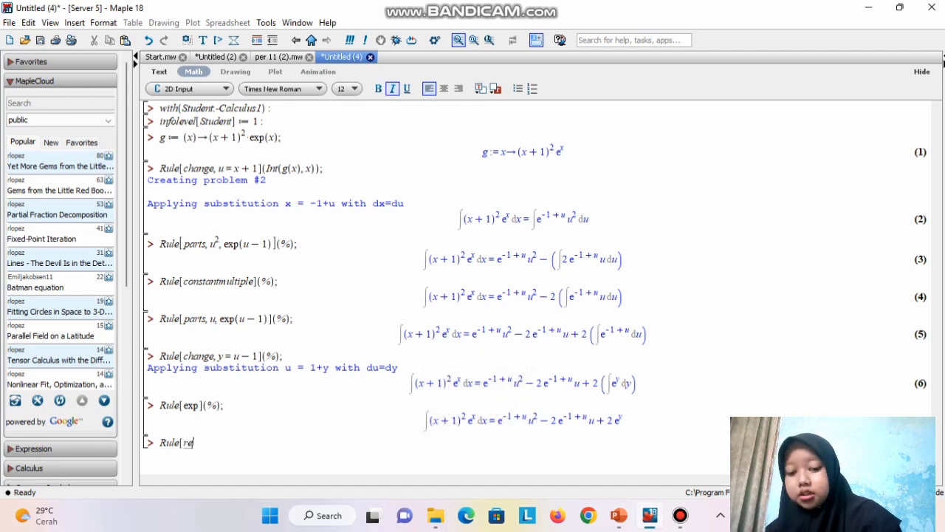
type("vert]")
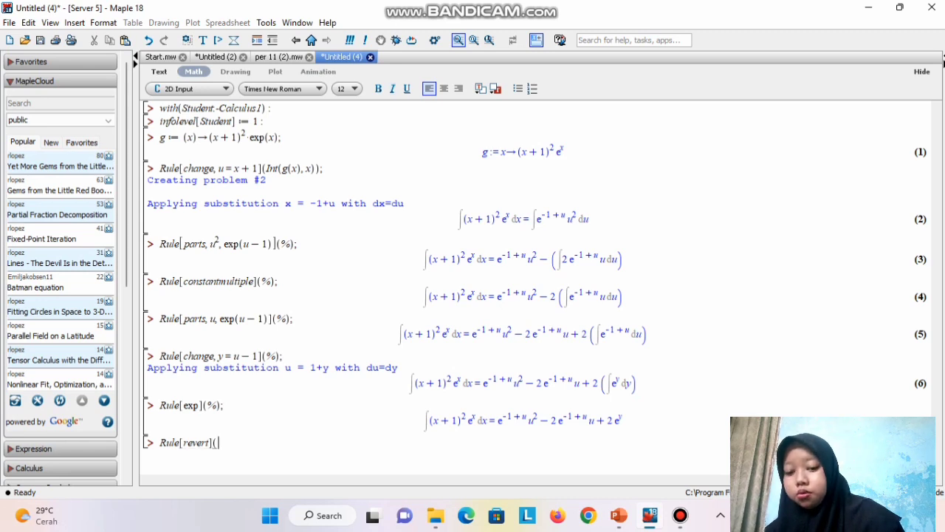
type("(%);")
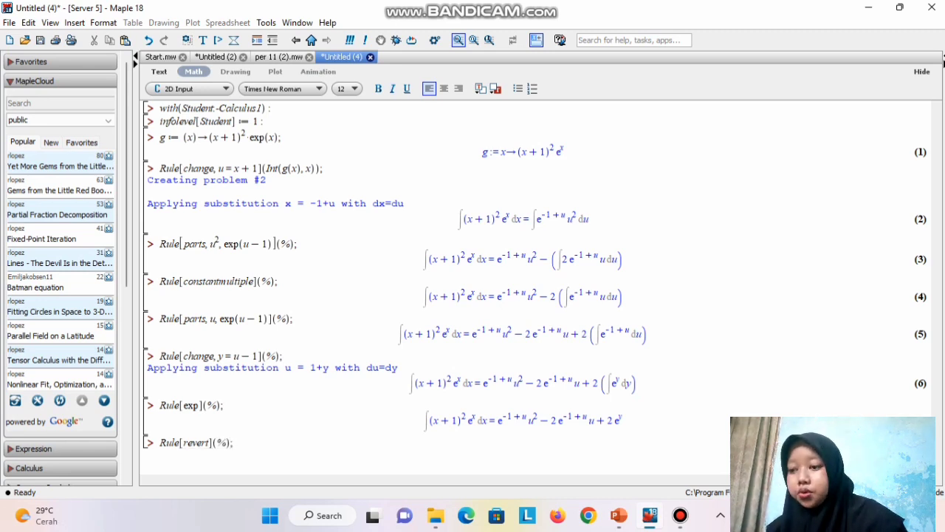
key("Return")
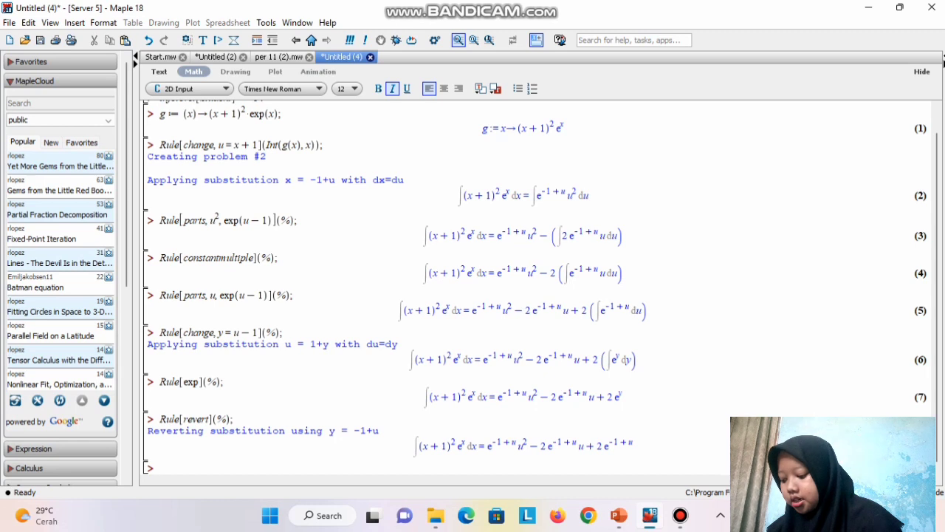
- Revert the remaining u = x + 1 substitution by executing Rule[revert](%); once more on the latest result
key("Caps_Lock")
type("R")
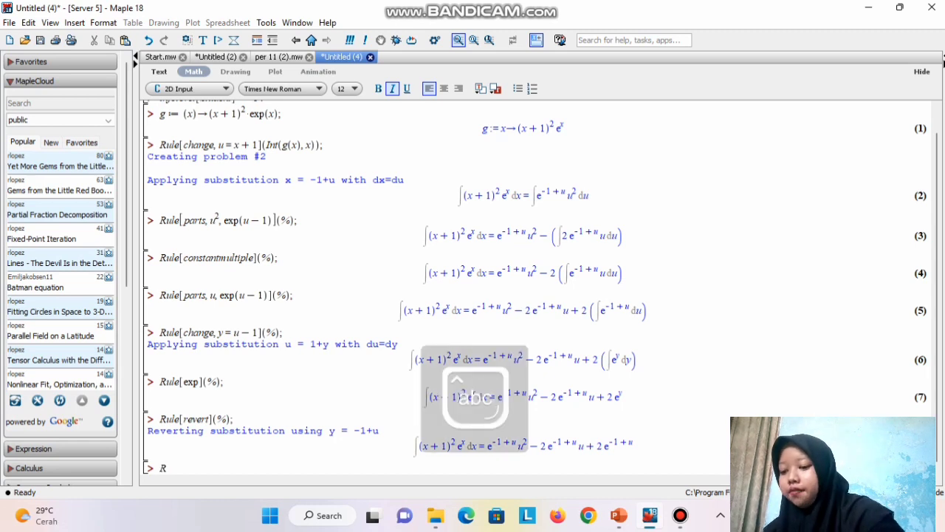
type("ule")
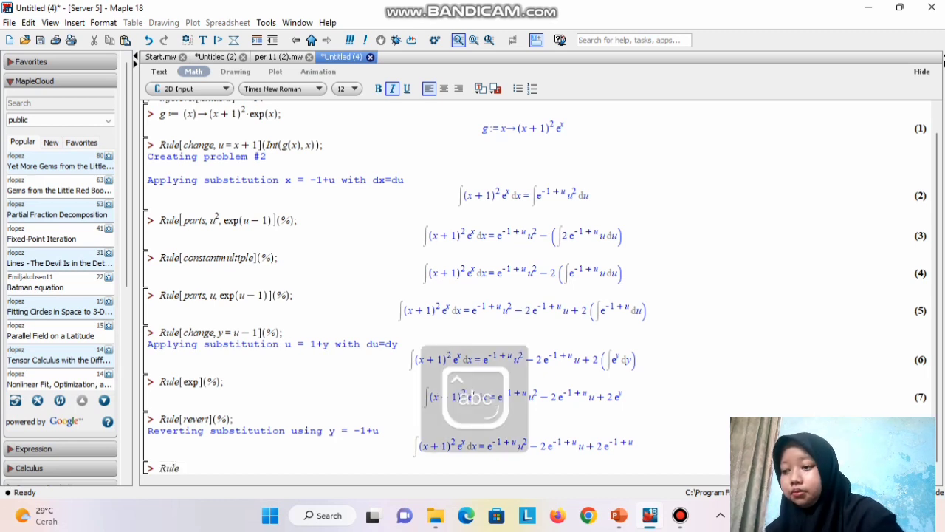
type("[rev")
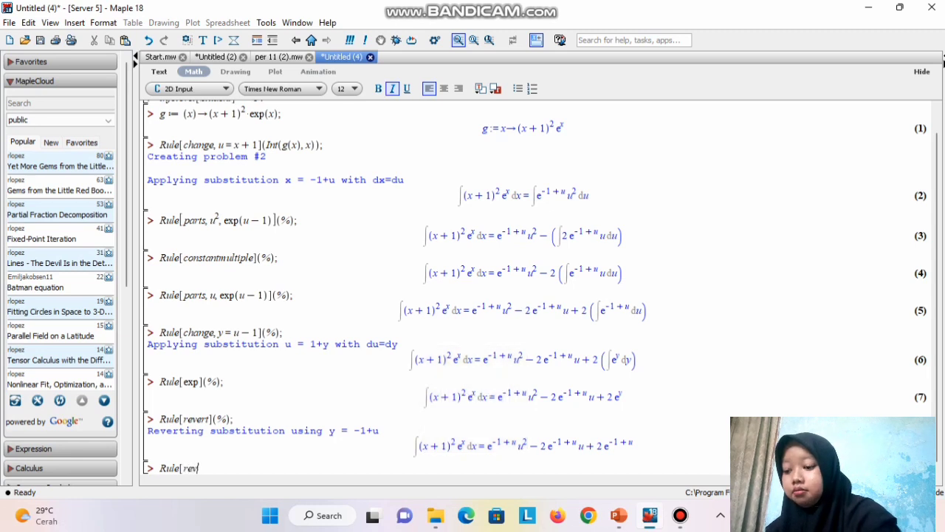
type("ert](")
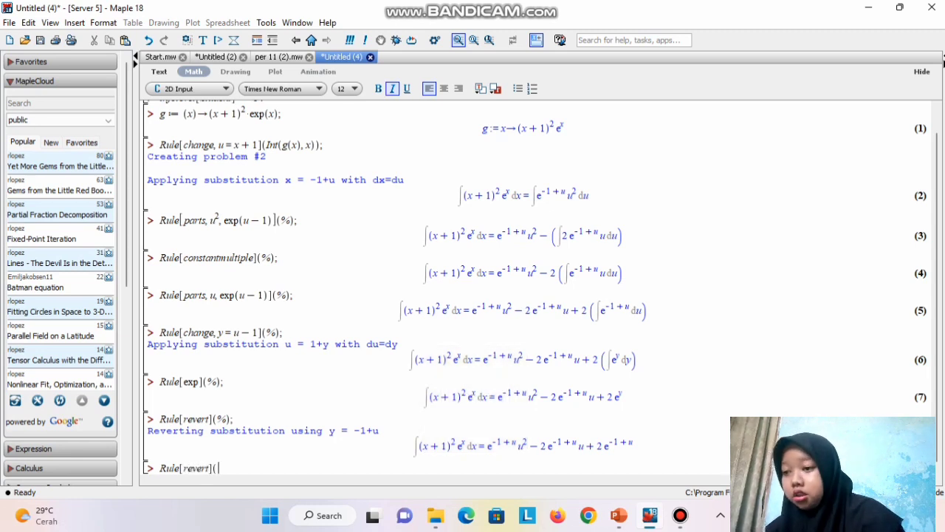
type("%);")
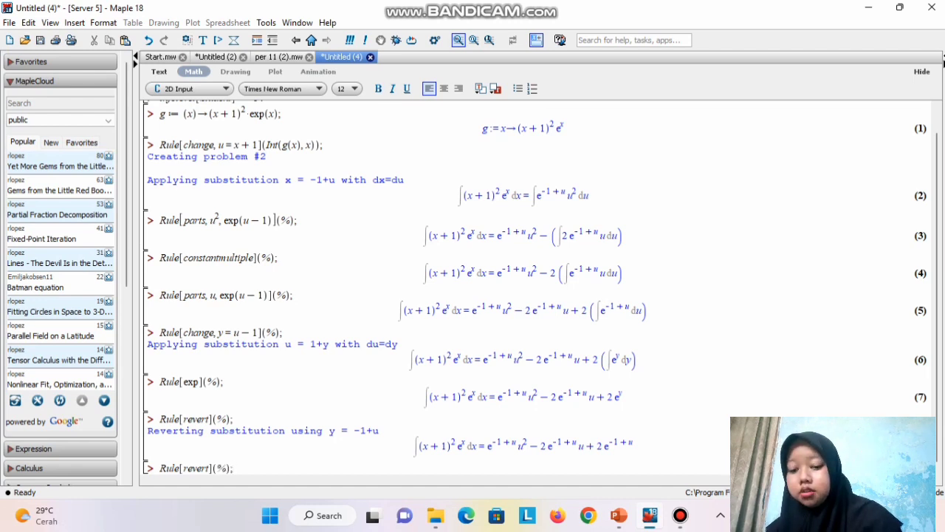
key("Return")
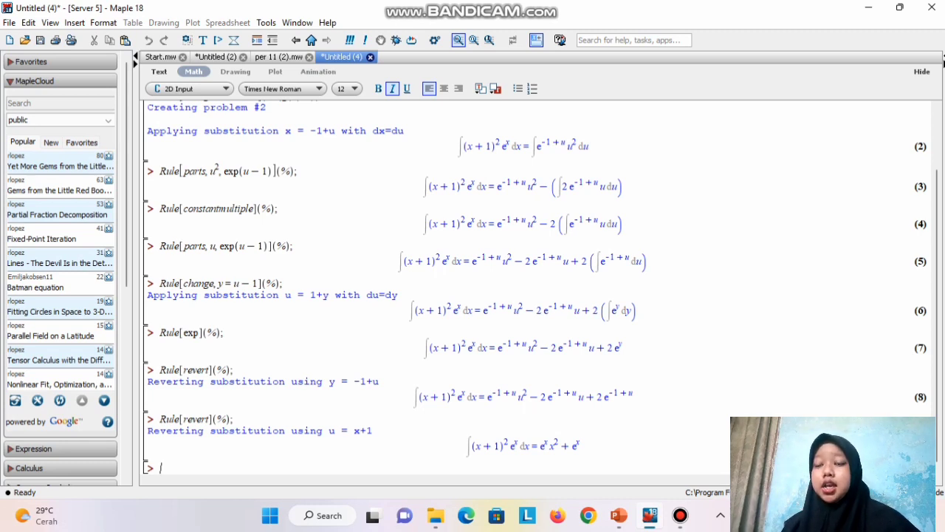
- Switch to the "pertemuan 11 b" presentation in PowerPoint
mouse_move(619, 515)
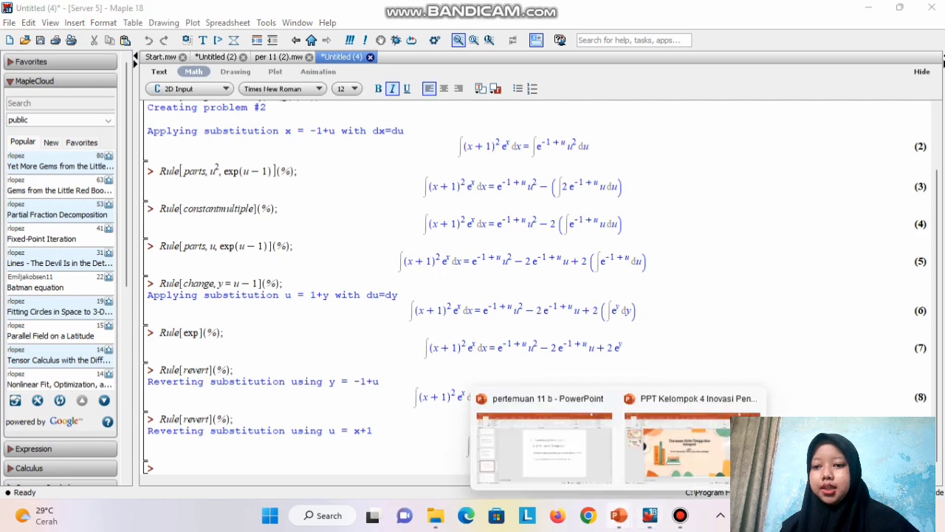
left_click(544, 446)
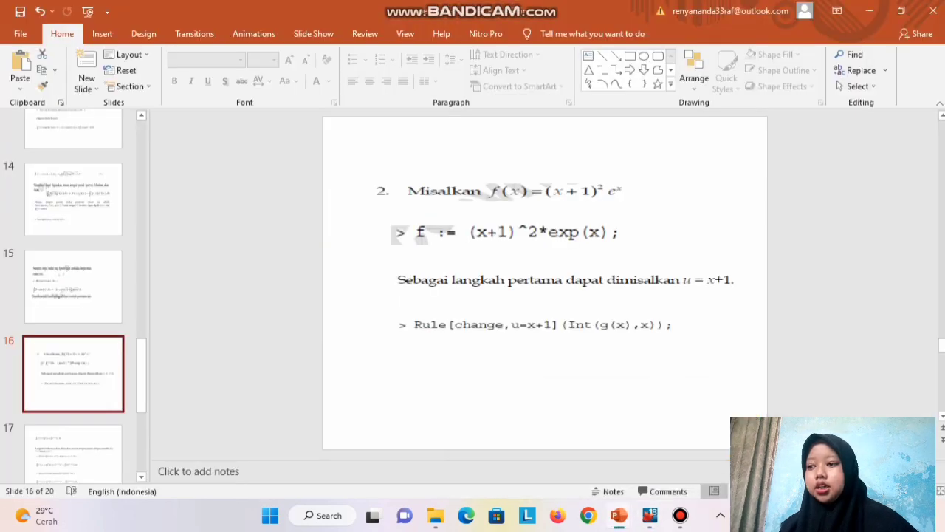